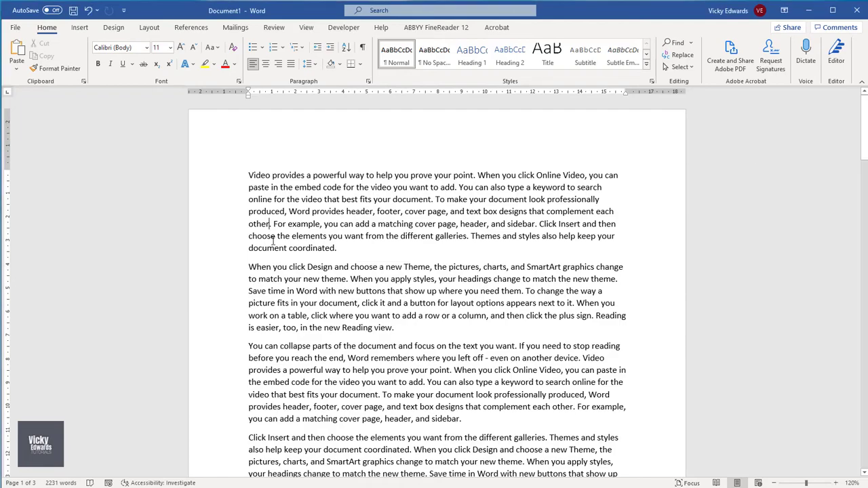
# Set notes to footnotes at Bottom of page, with 1, 2, 3 format and Continuous numbering
pyautogui.click(191, 27)
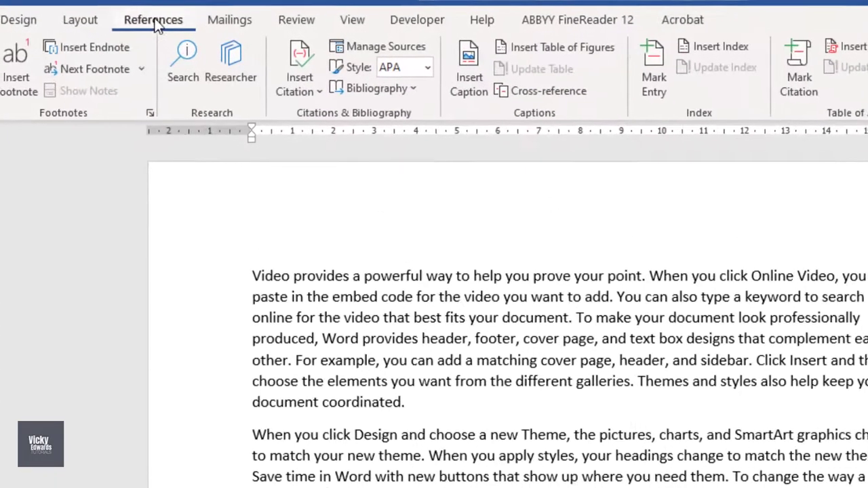
pyautogui.click(150, 114)
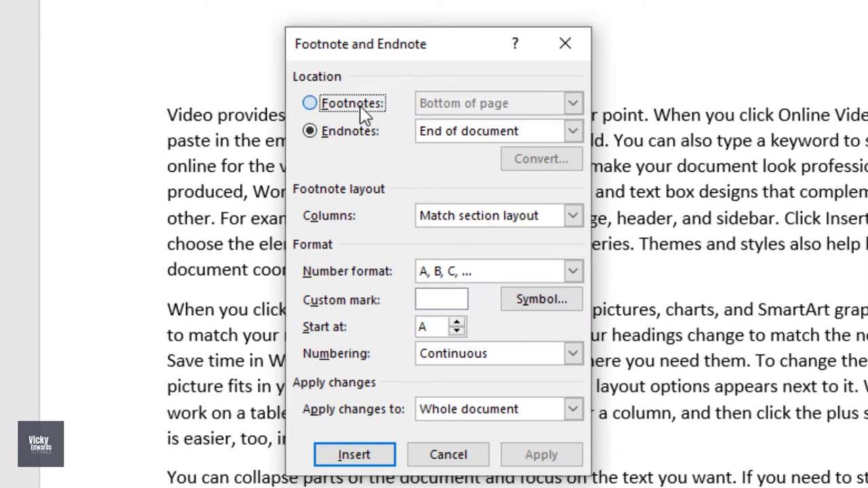
pyautogui.click(360, 106)
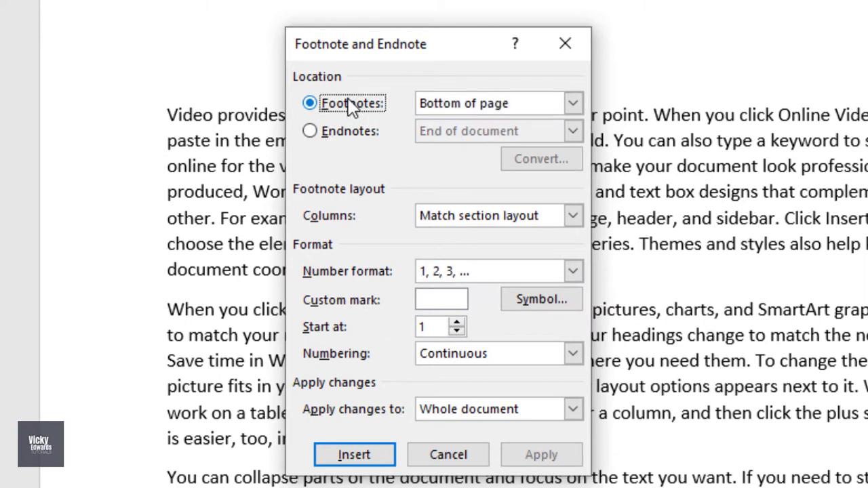
pyautogui.click(573, 103)
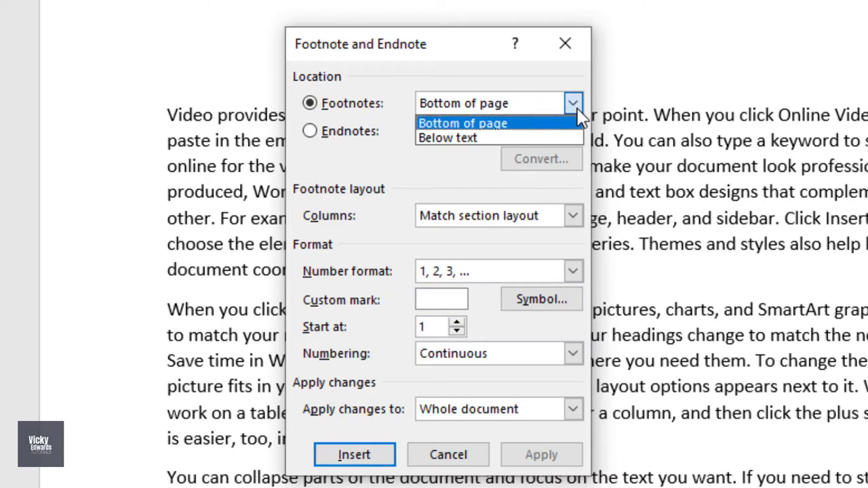
pyautogui.click(576, 109)
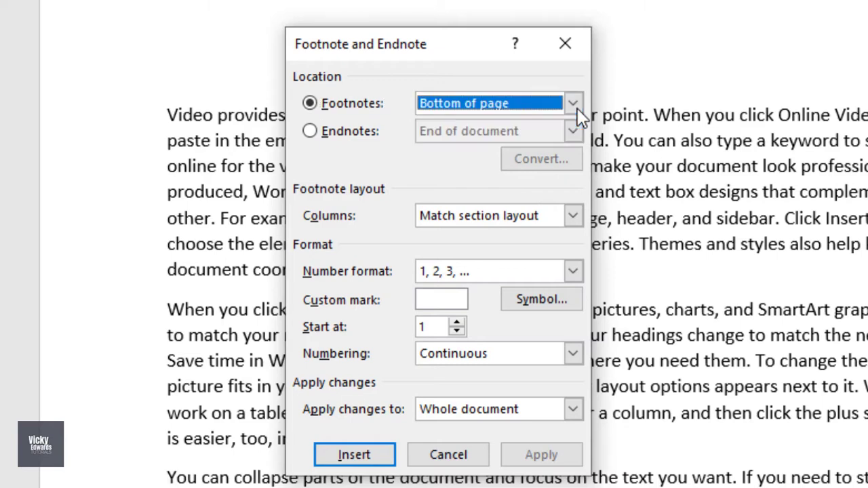
pyautogui.click(573, 271)
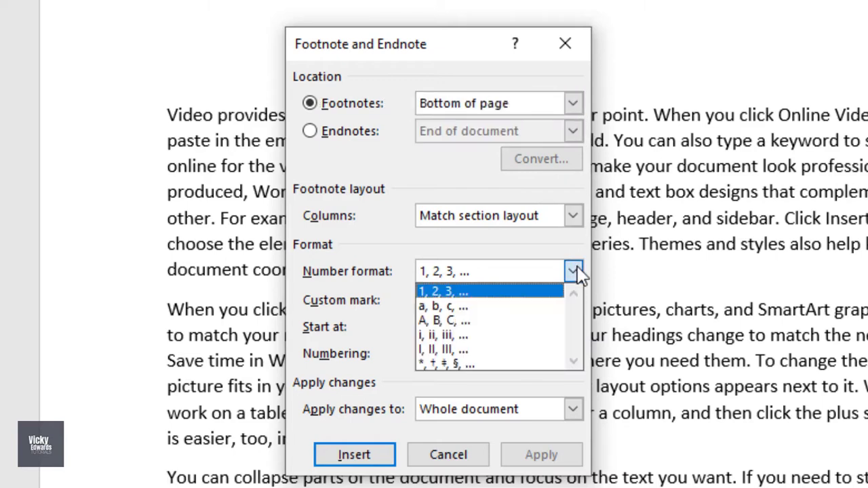
pyautogui.click(577, 266)
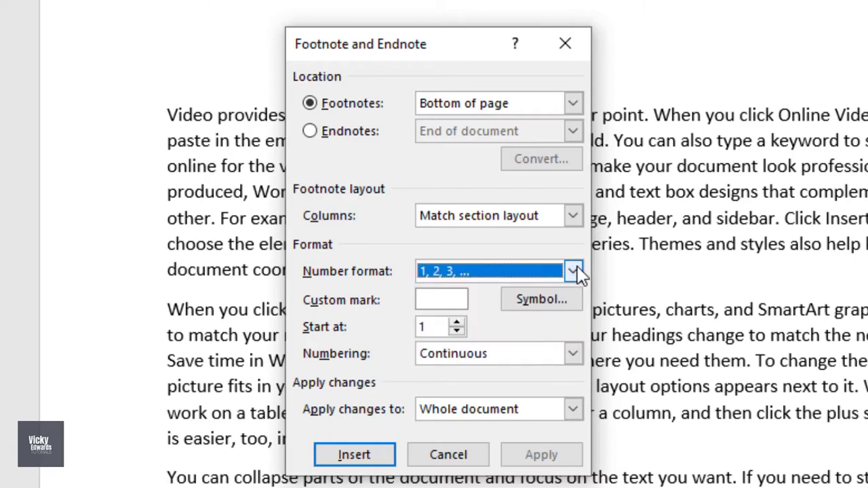
pyautogui.click(573, 354)
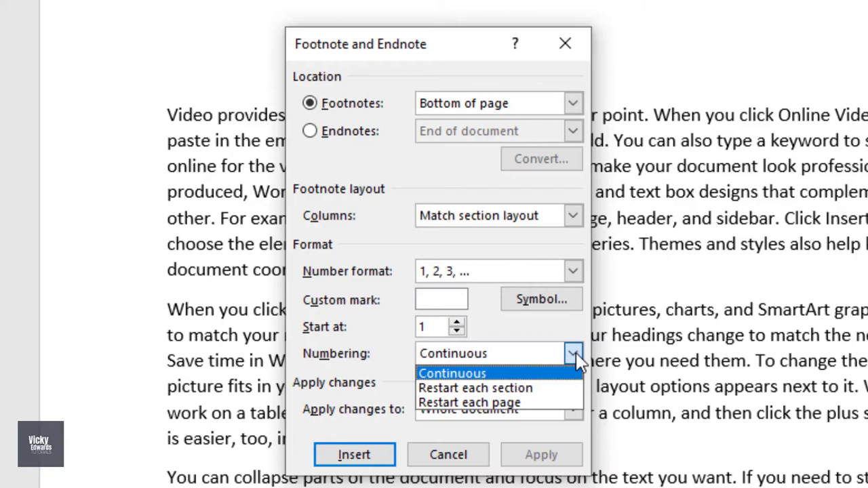
pyautogui.click(575, 356)
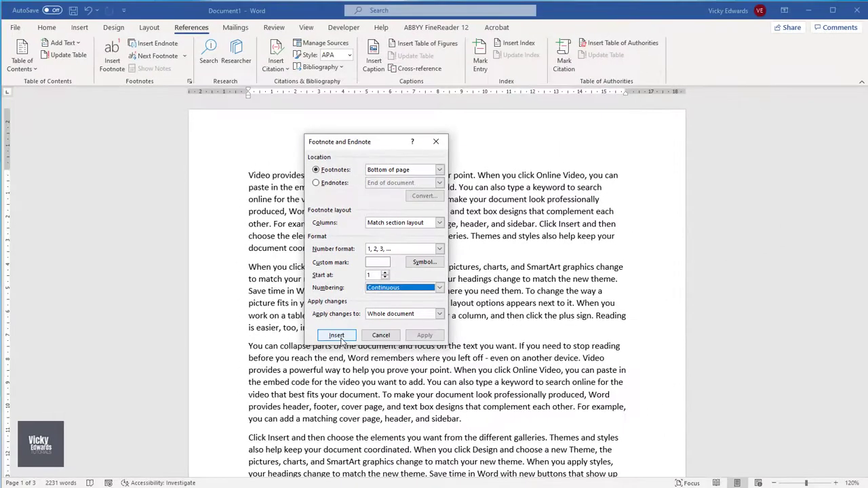
# Insert footnotes 'Footnote 1', 'Footnote 2' after 'sidebar', and 'Footnote 3' on page 2
pyautogui.click(341, 338)
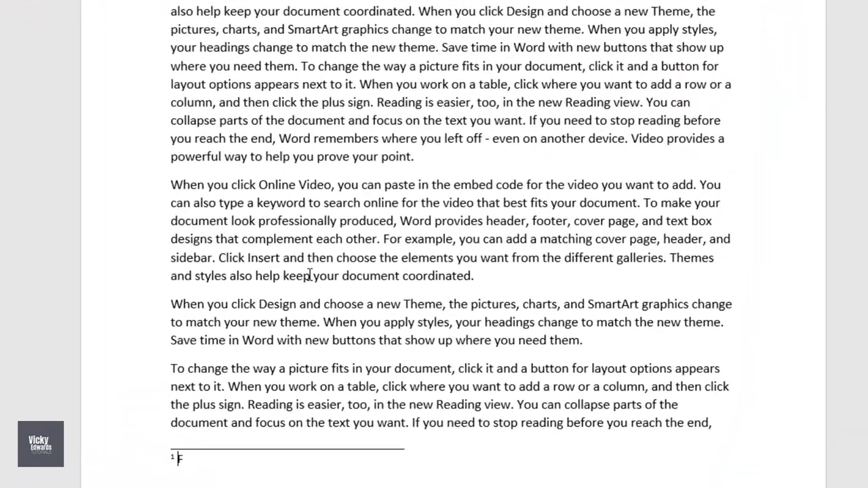
pyautogui.write('Footnote 1')
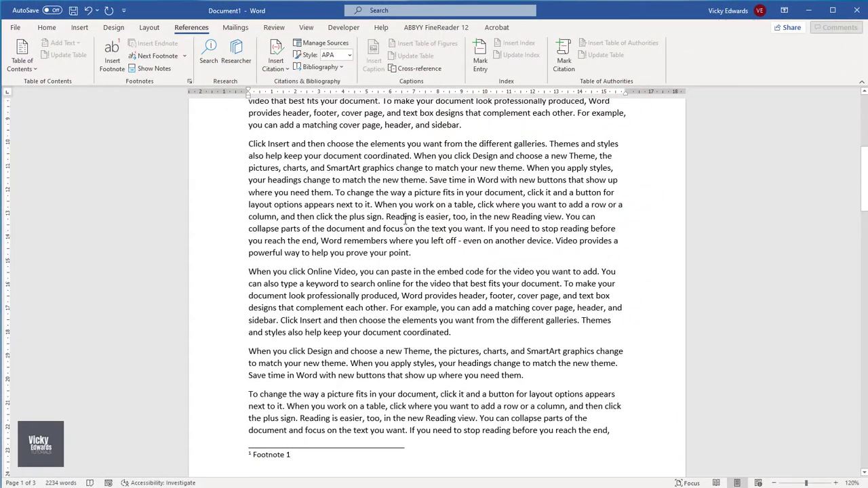
pyautogui.scroll(4, 404, 192)
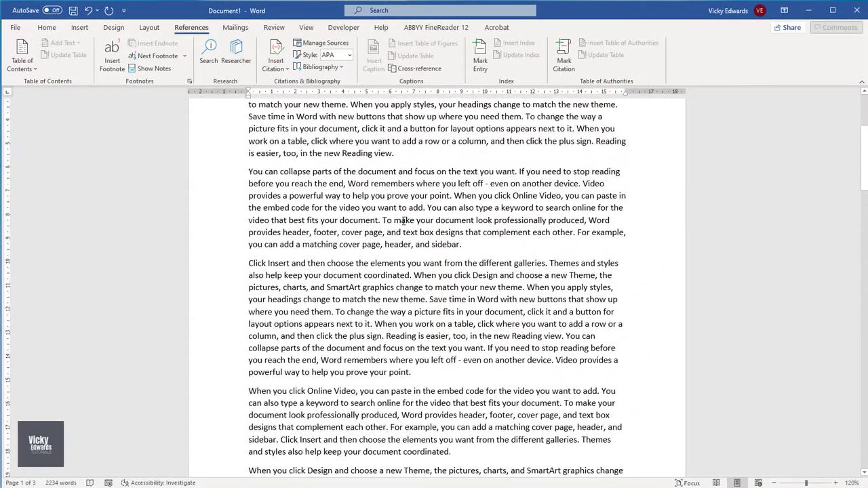
pyautogui.scroll(1, 405, 221)
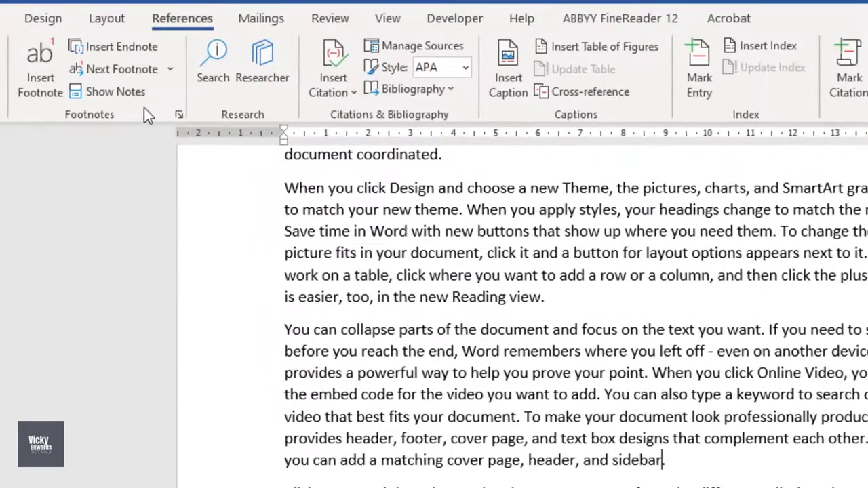
pyautogui.click(50, 75)
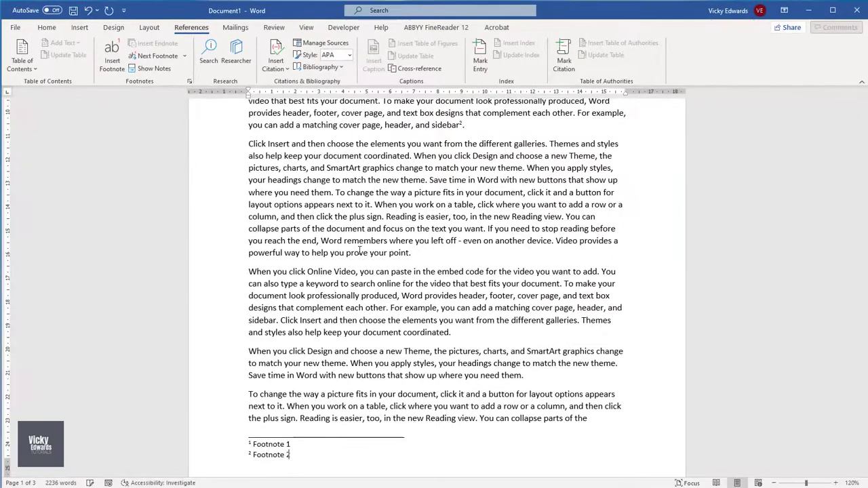
pyautogui.scroll(-10, 482, 296)
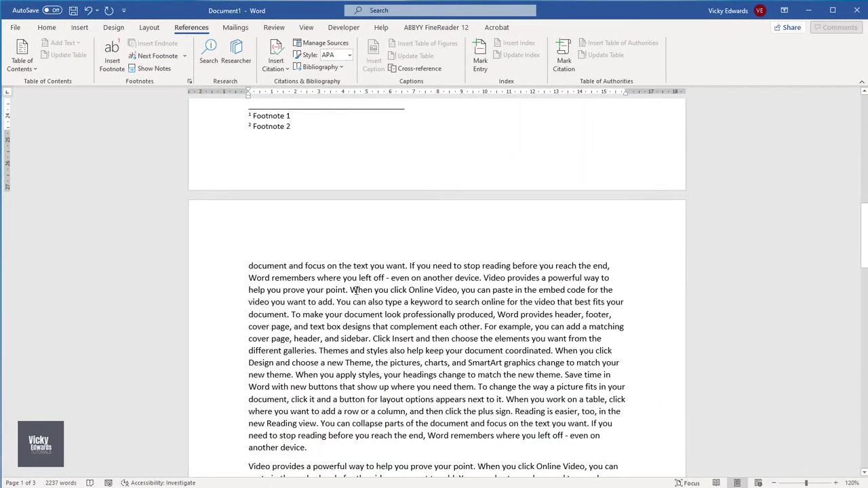
pyautogui.click(112, 54)
pyautogui.write('Footnote 3')
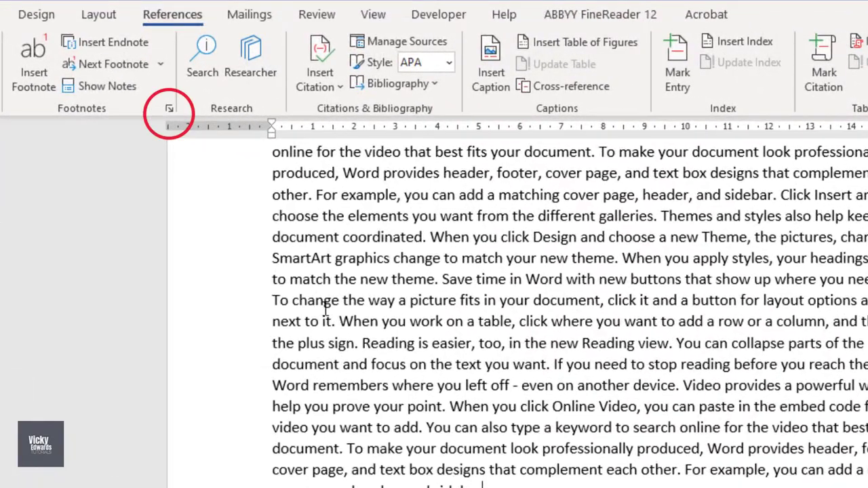
# Insert a footnote using an asterisk (*) as its custom mark
pyautogui.click(169, 109)
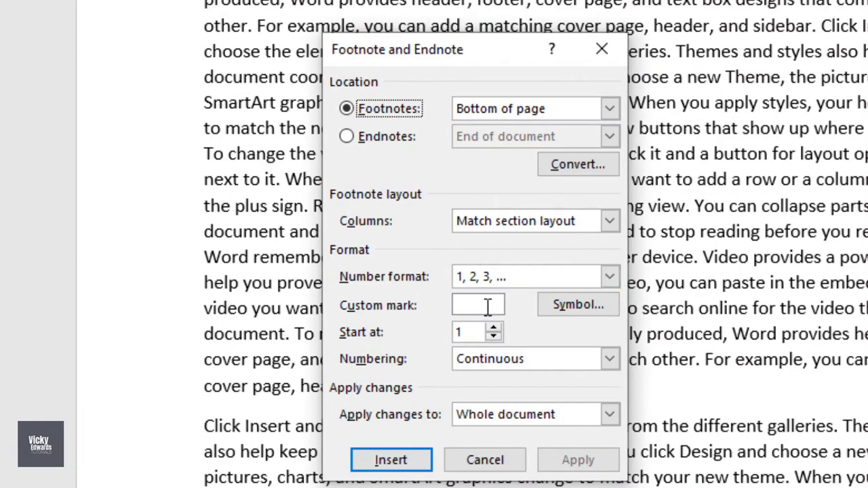
pyautogui.click(488, 307)
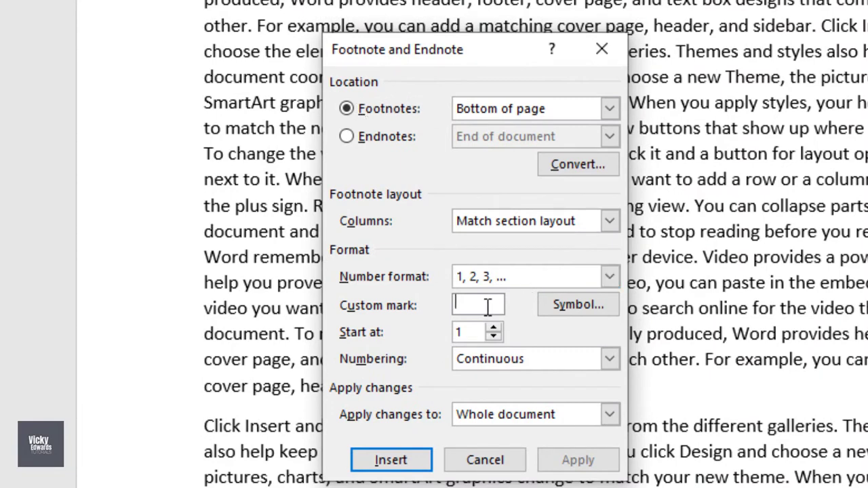
pyautogui.write('*')
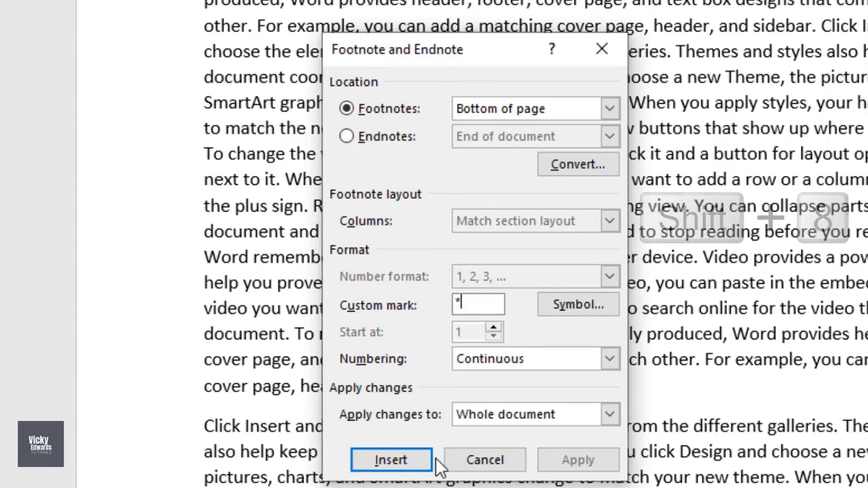
pyautogui.click(391, 460)
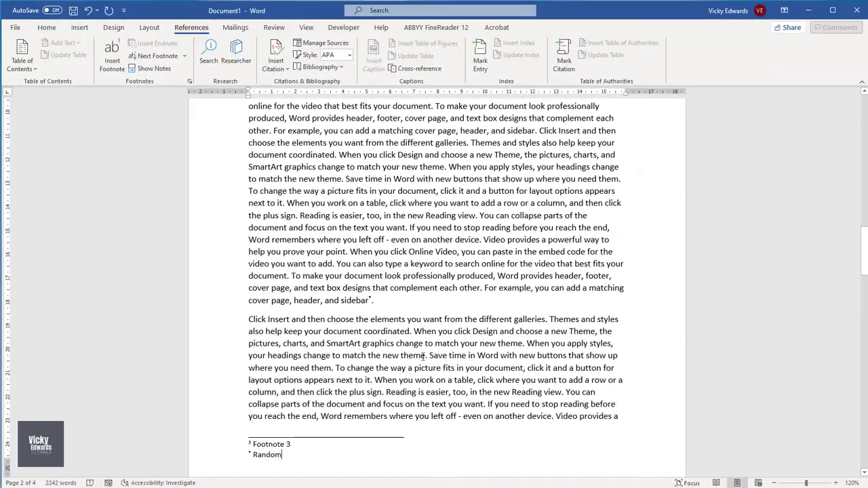
# Add a Wingdings-symbol footnote reading 'Another random'
pyautogui.click(189, 81)
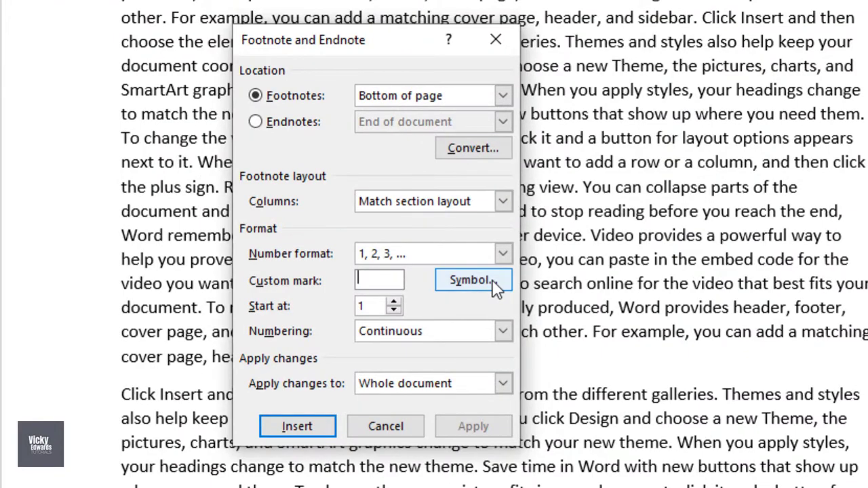
pyautogui.click(495, 285)
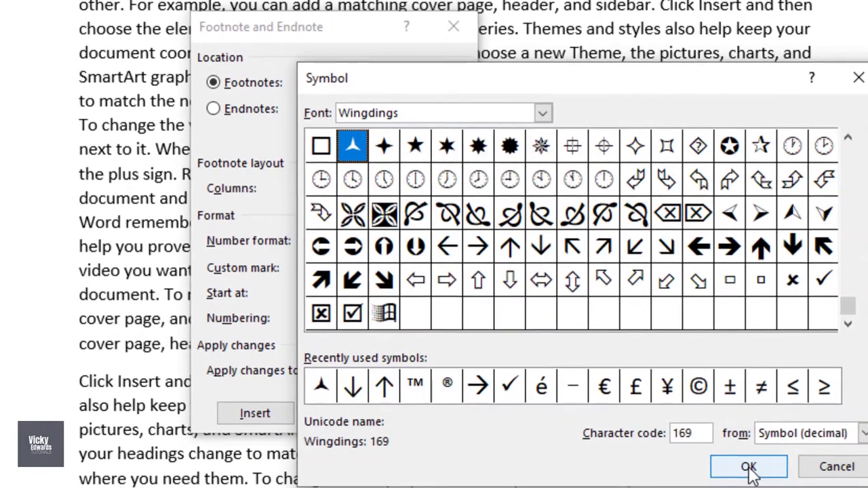
pyautogui.click(791, 479)
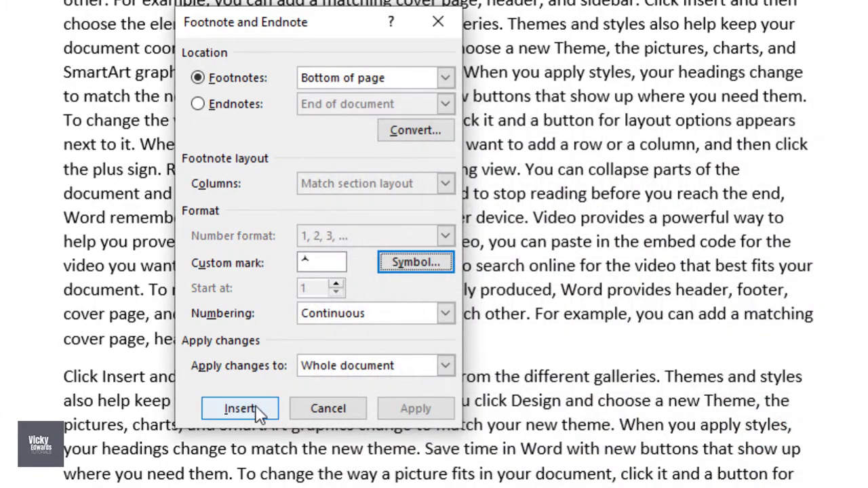
pyautogui.click(253, 410)
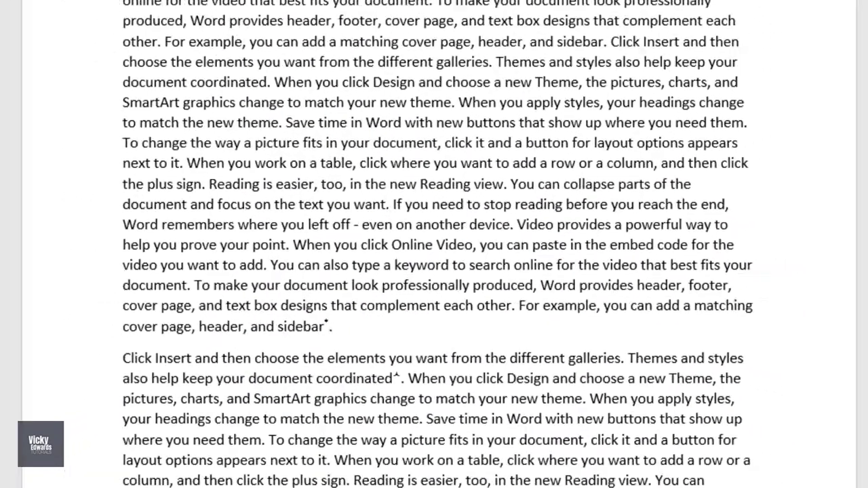
pyautogui.write('Another random')
pyautogui.scroll(15, 379, 339)
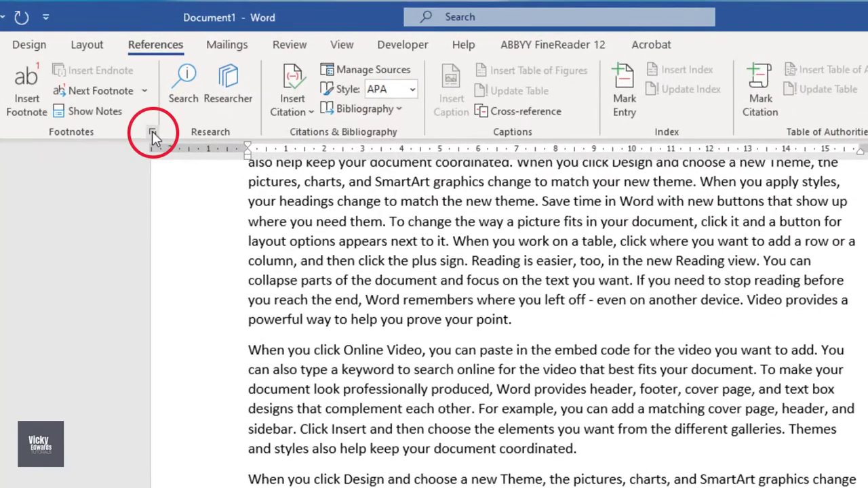
pyautogui.click(152, 131)
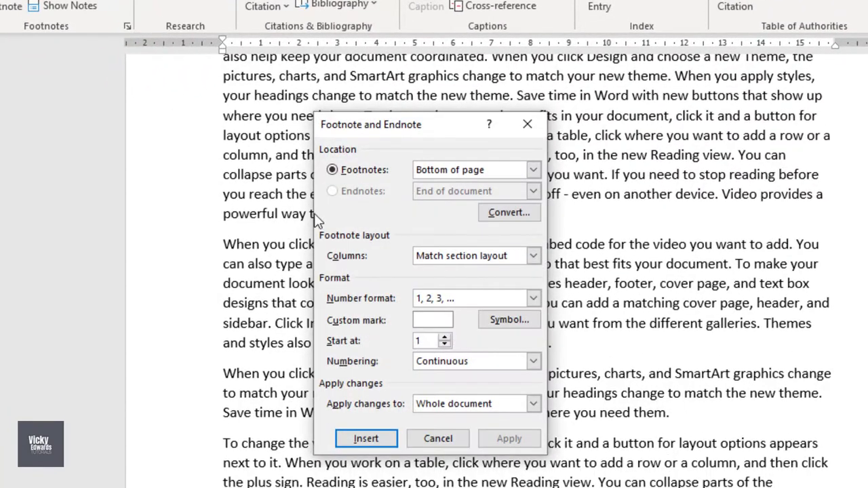
pyautogui.click(528, 218)
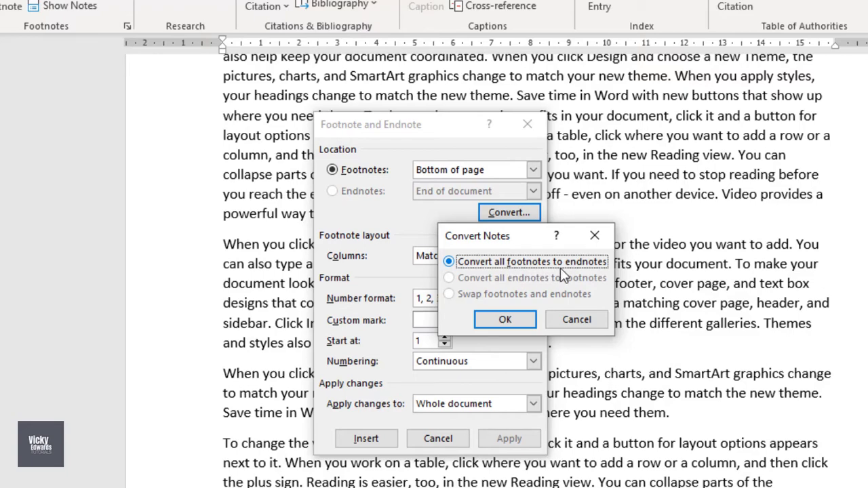
pyautogui.click(518, 319)
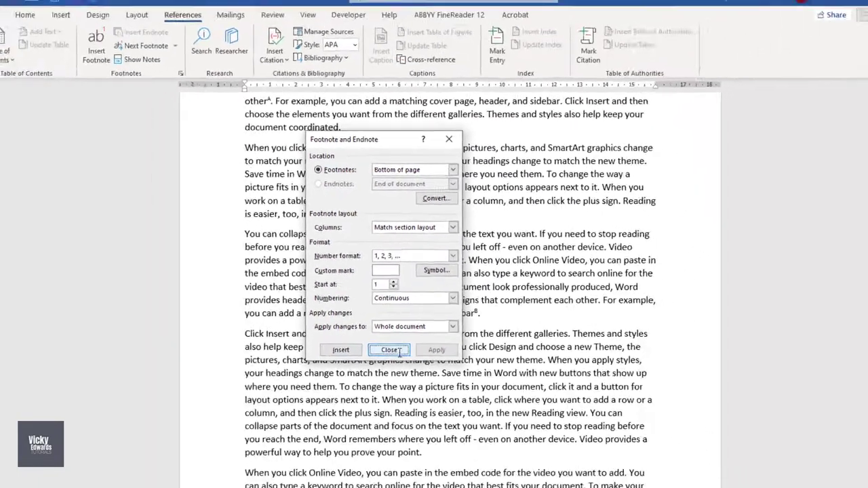
pyautogui.click(437, 439)
pyautogui.scroll(-5, 499, 302)
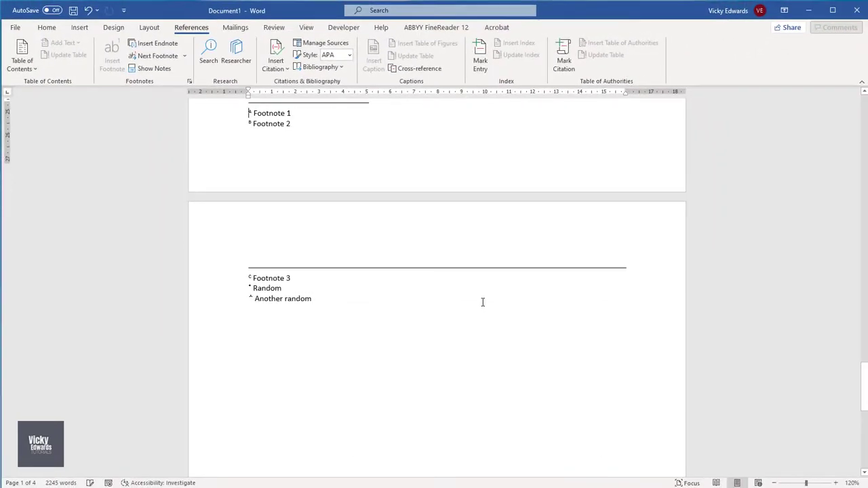
pyautogui.scroll(-5, 474, 305)
pyautogui.scroll(10, 456, 288)
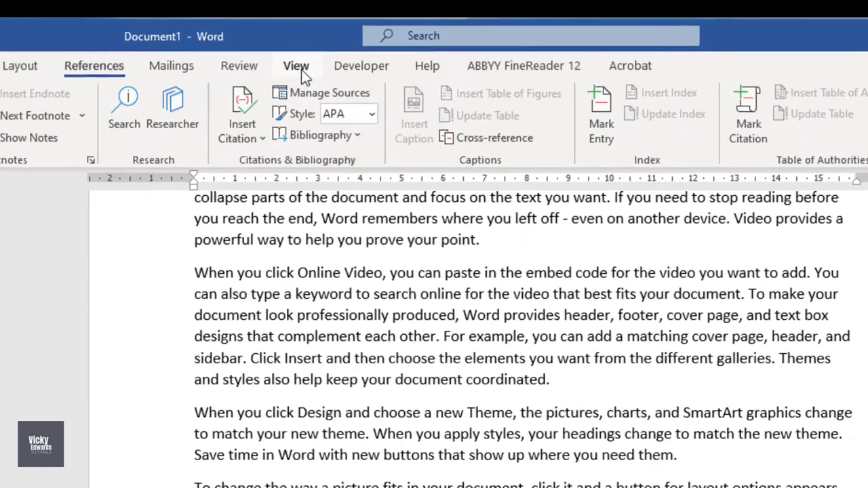
# Switch the document to Draft view and show the footnotes pane
pyautogui.click(310, 30)
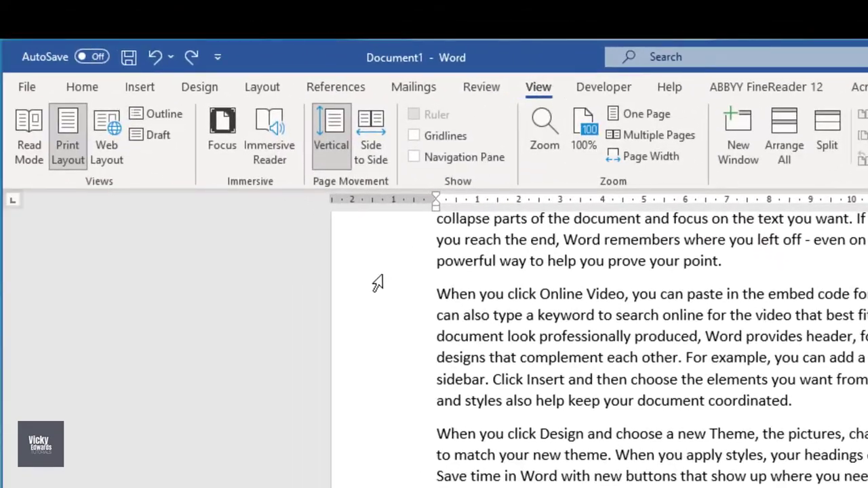
pyautogui.click(154, 138)
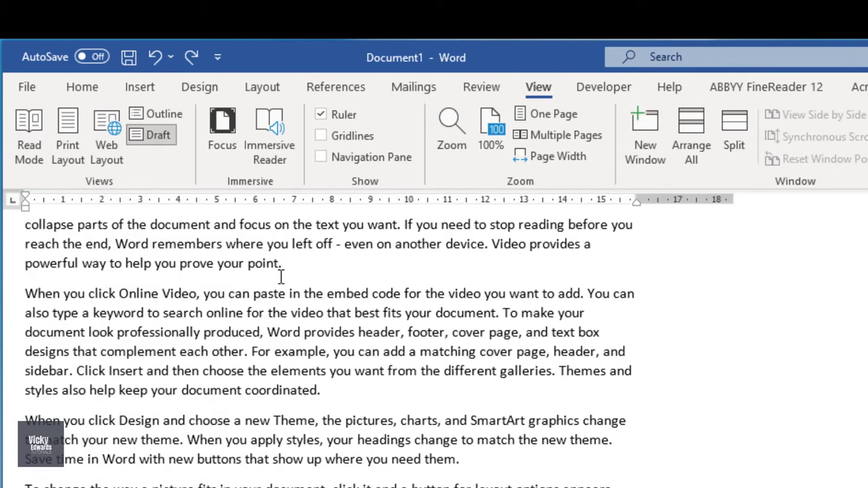
pyautogui.click(346, 88)
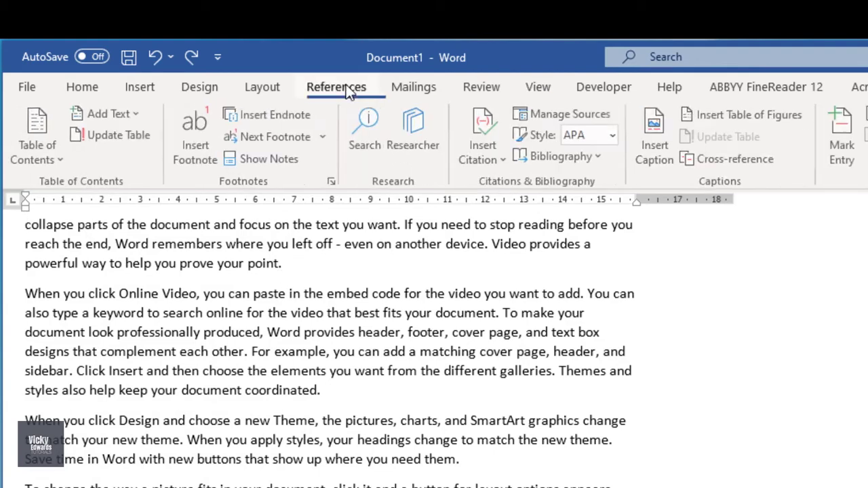
pyautogui.click(294, 158)
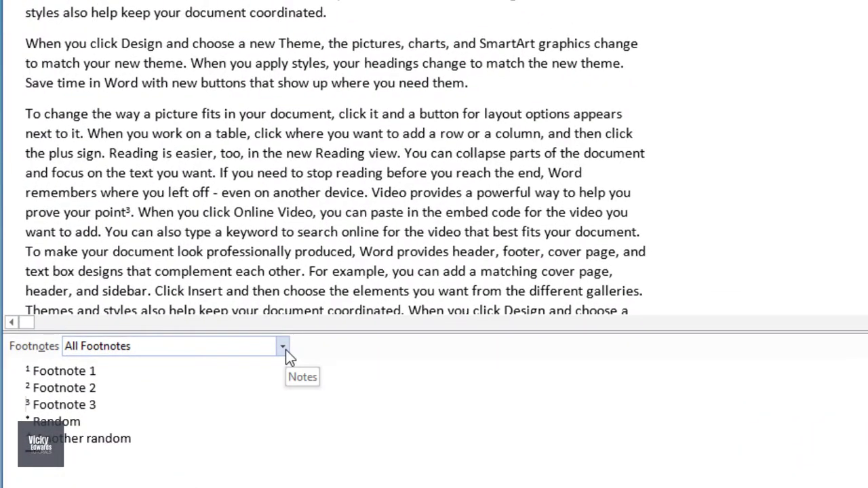
# Delete the line in the Footnote Separator
pyautogui.click(284, 348)
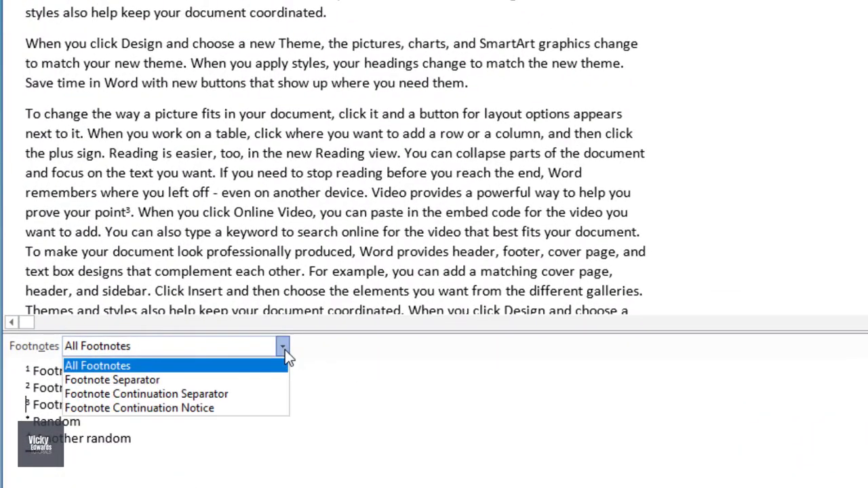
pyautogui.click(269, 385)
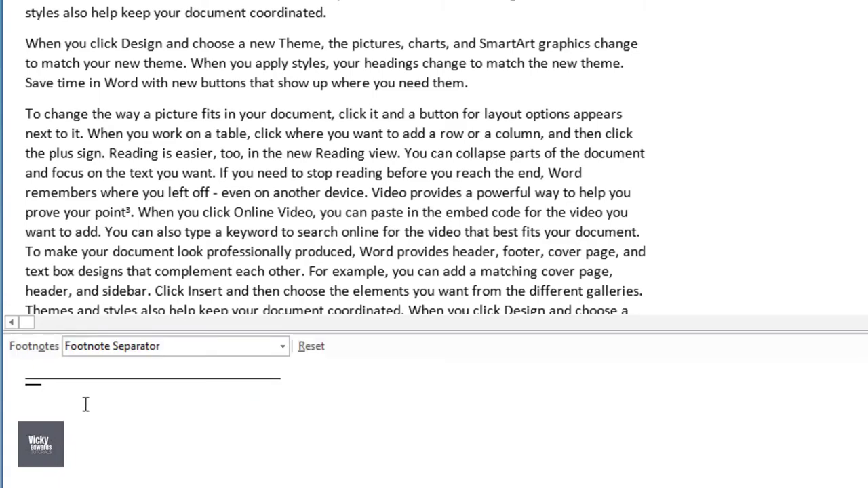
pyautogui.click(5, 380)
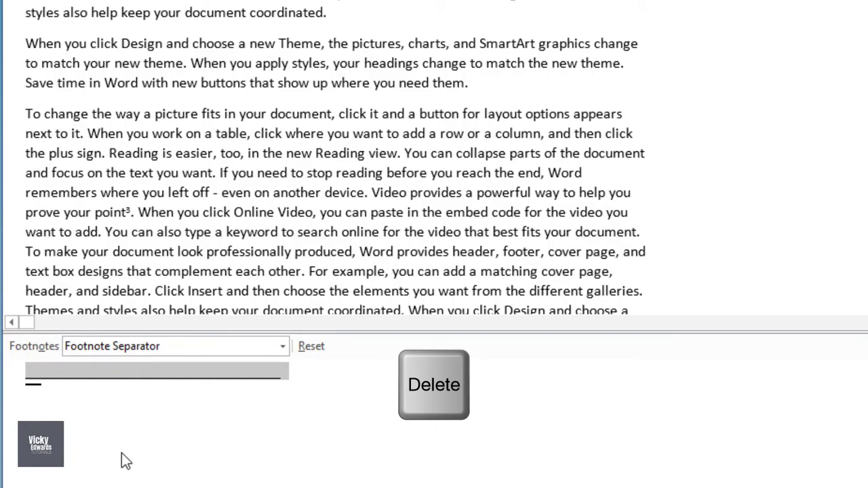
pyautogui.press('Delete')
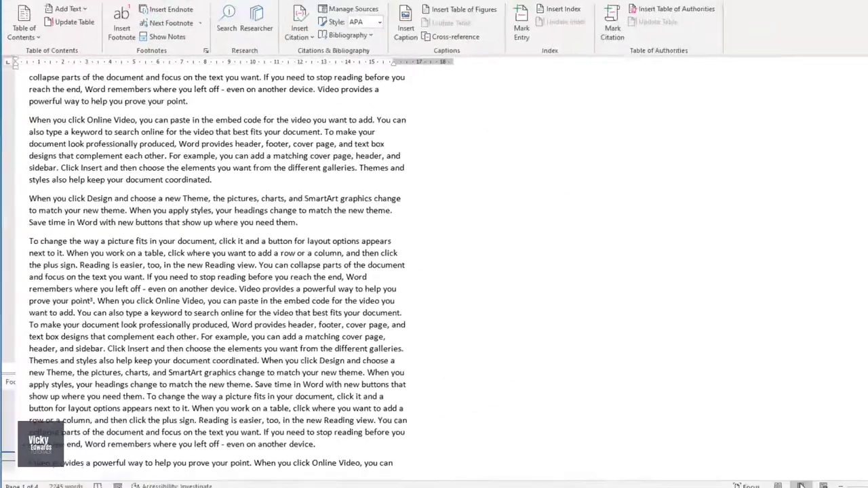
# Close the notes pane, then return to Draft view with the footnotes pane shown
pyautogui.click(738, 483)
pyautogui.scroll(-9, 500, 334)
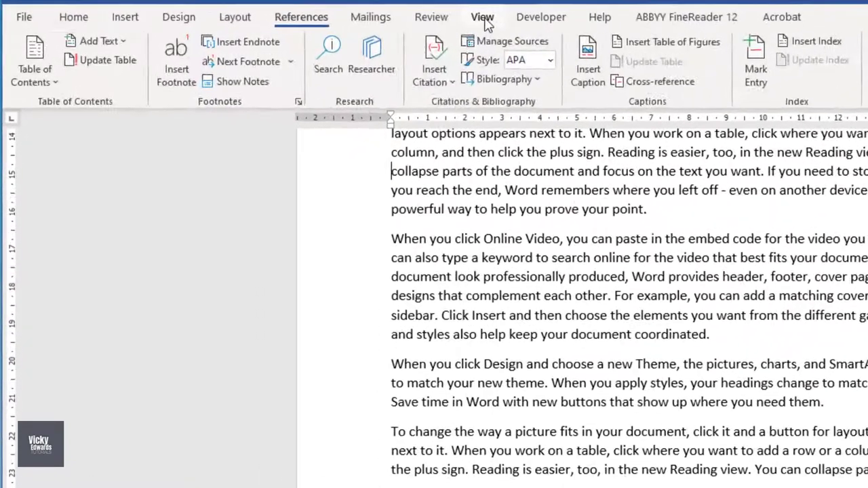
pyautogui.click(306, 27)
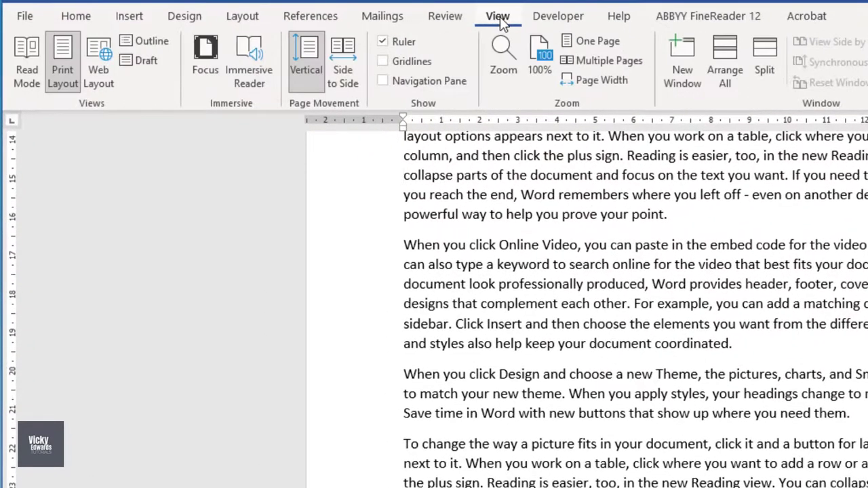
pyautogui.click(152, 62)
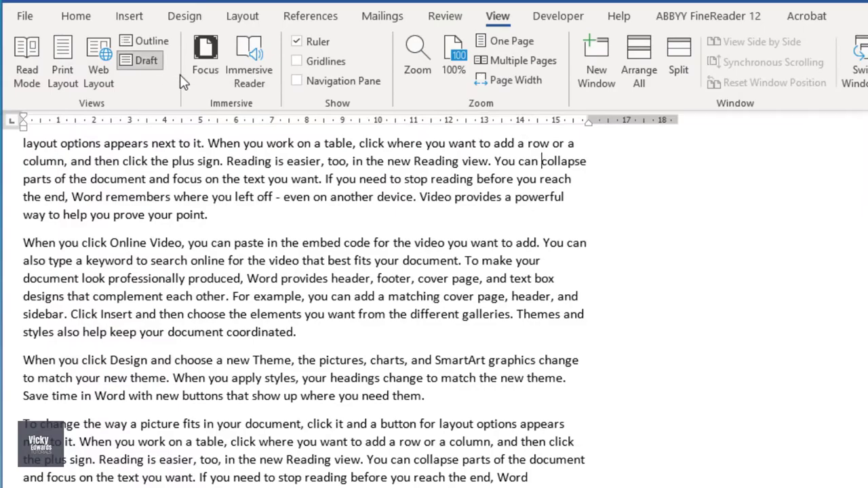
pyautogui.click(316, 20)
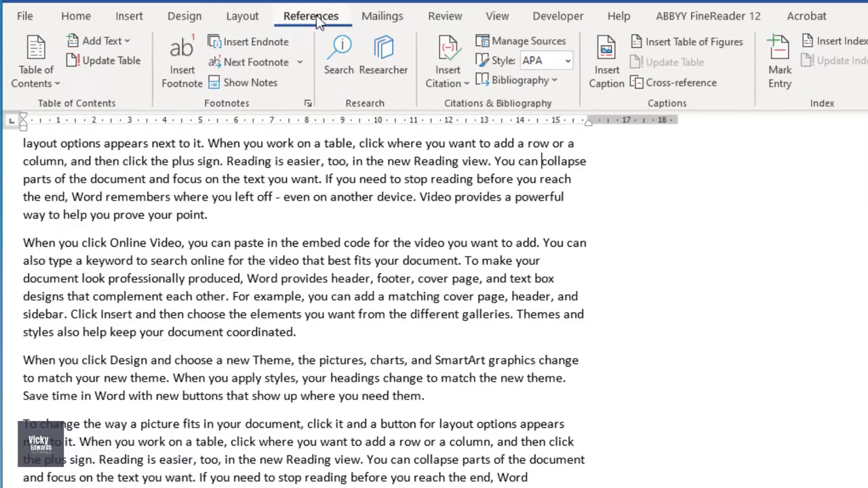
pyautogui.click(247, 82)
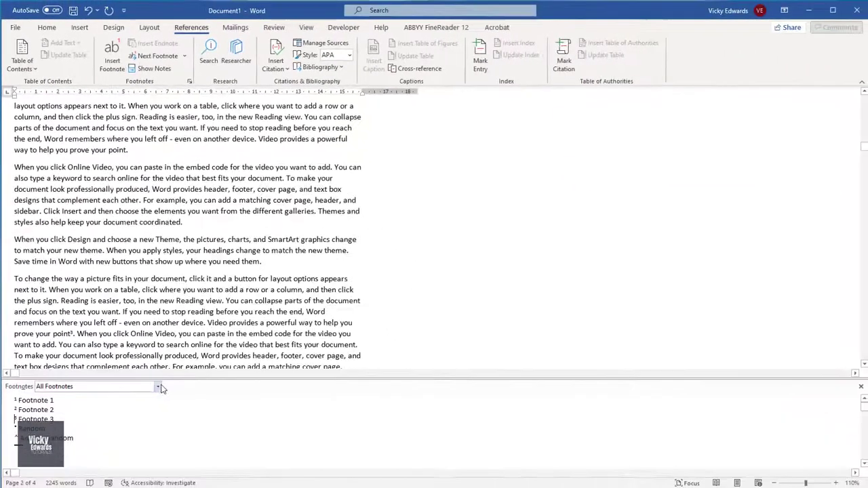
# Make the Footnote Separator a line of underscore characters
pyautogui.click(159, 385)
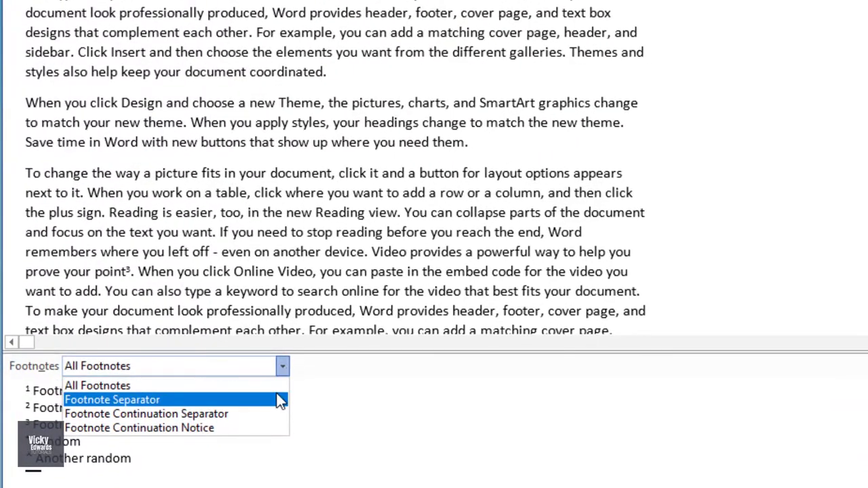
pyautogui.click(280, 401)
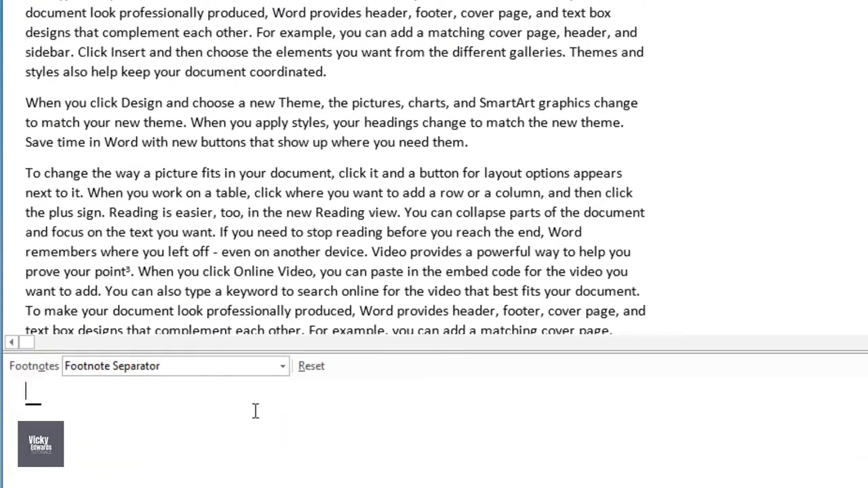
pyautogui.write('_')
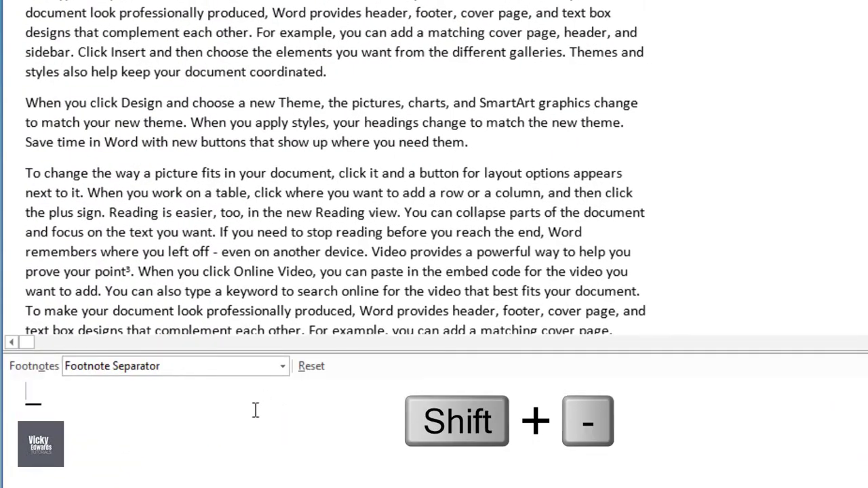
pyautogui.write('______________________________')
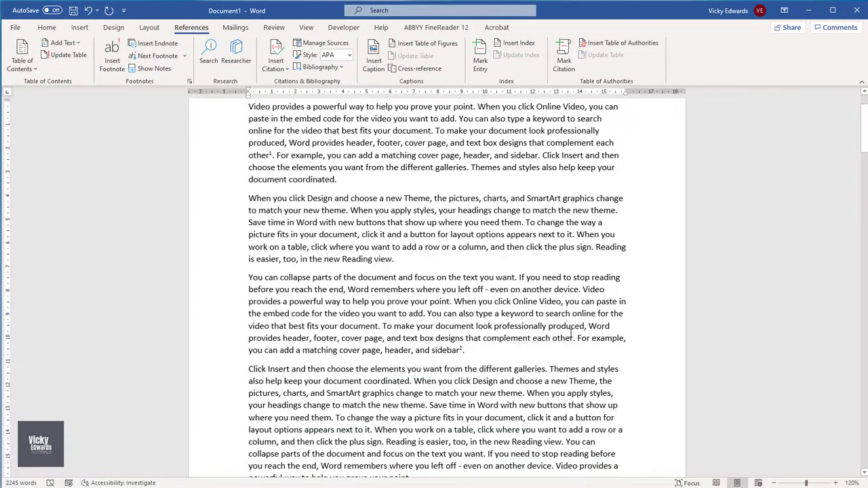
# Modify the Footnote Text style to bold with Purple font colour
pyautogui.scroll(-8, 571, 333)
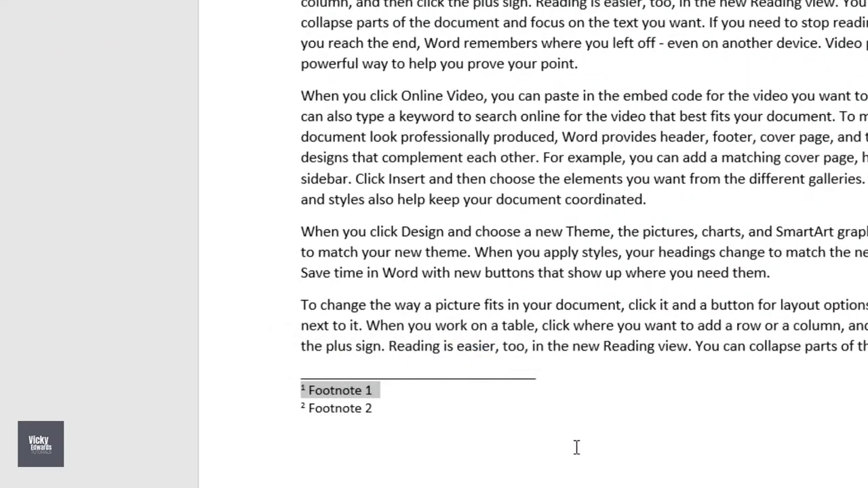
pyautogui.hotkey('ctrl', 'shift', 's')
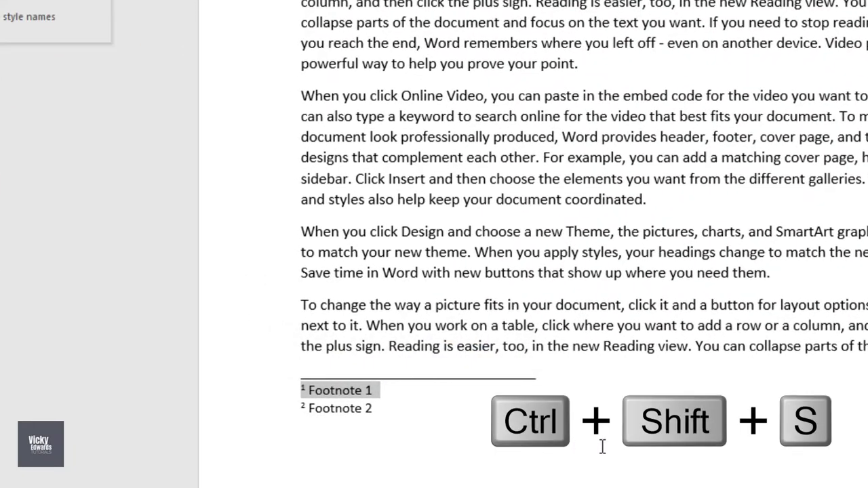
pyautogui.moveTo(11, 0); pyautogui.dragTo(170, 91)
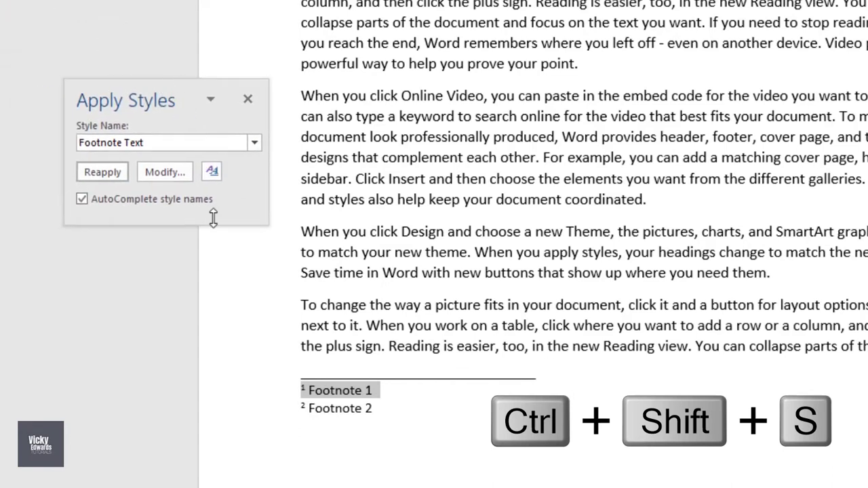
pyautogui.click(167, 171)
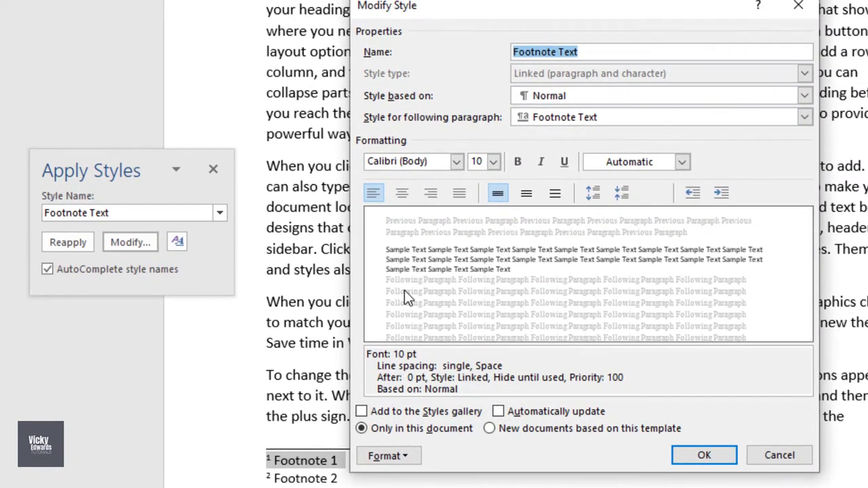
pyautogui.click(518, 162)
pyautogui.click(682, 161)
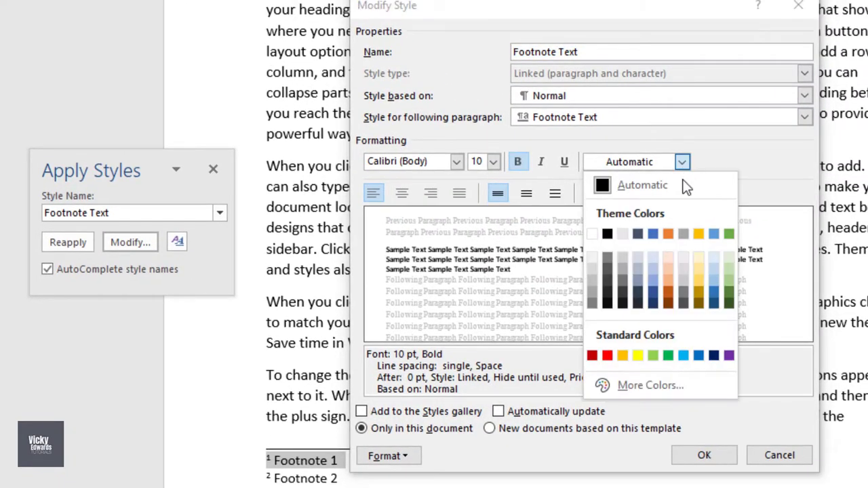
pyautogui.click(684, 355)
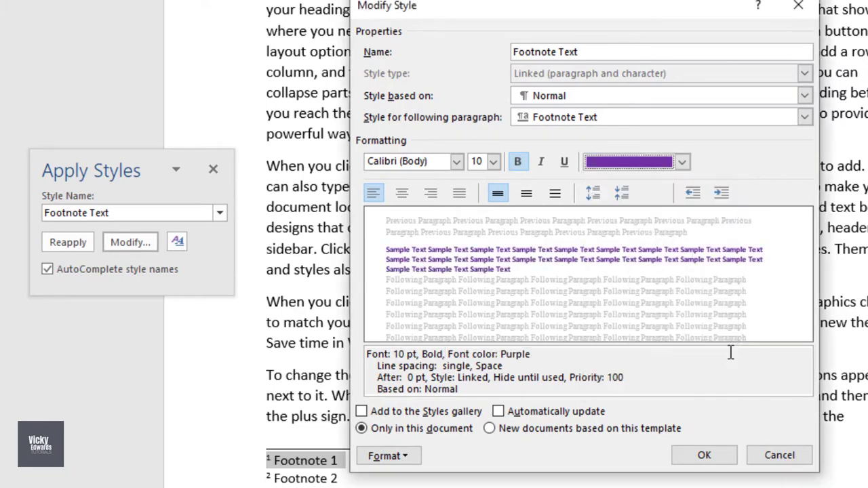
pyautogui.click(705, 456)
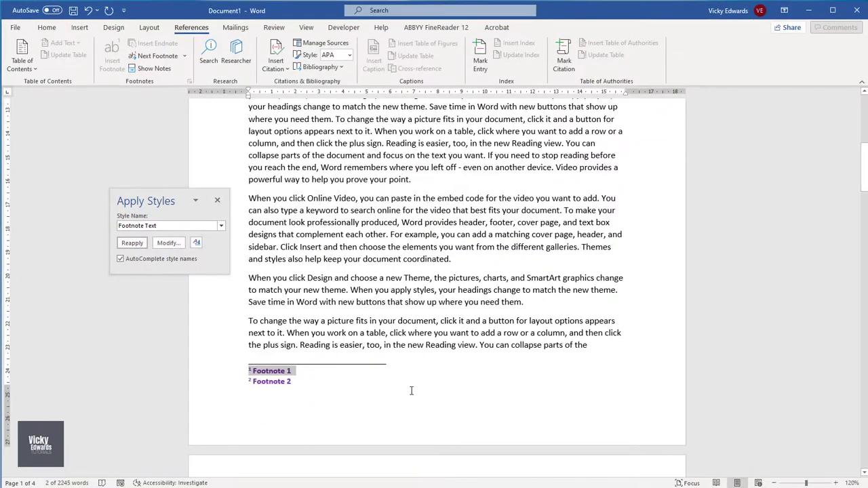
# Deselect Footnote 1 and close the Apply Styles box
pyautogui.click(436, 401)
pyautogui.scroll(-15, 428, 370)
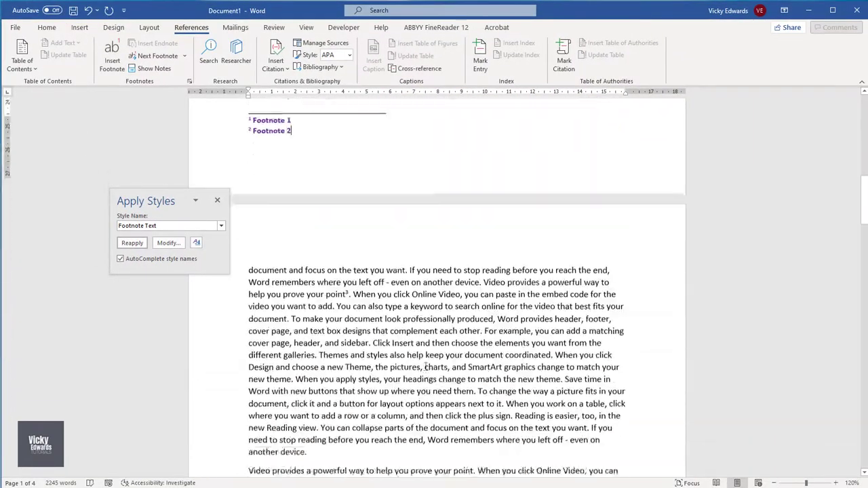
pyautogui.scroll(-3, 428, 366)
pyautogui.scroll(15, 427, 366)
pyautogui.scroll(8, 372, 425)
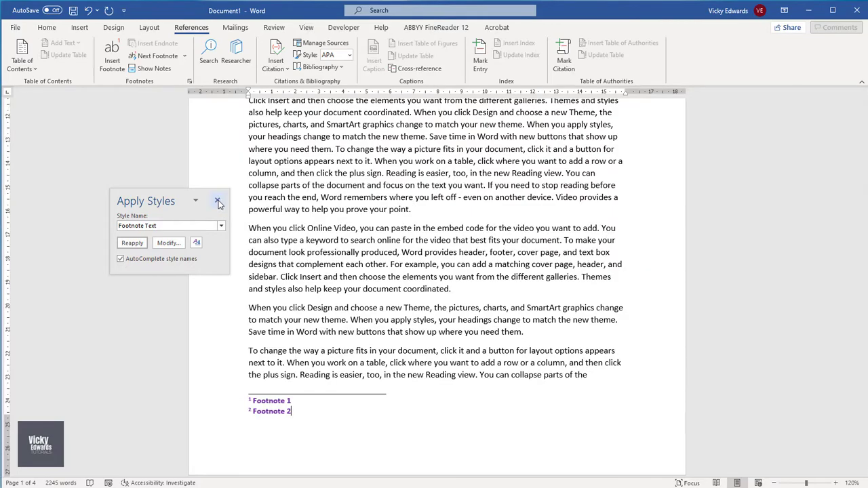
pyautogui.click(217, 200)
pyautogui.scroll(-1, 289, 367)
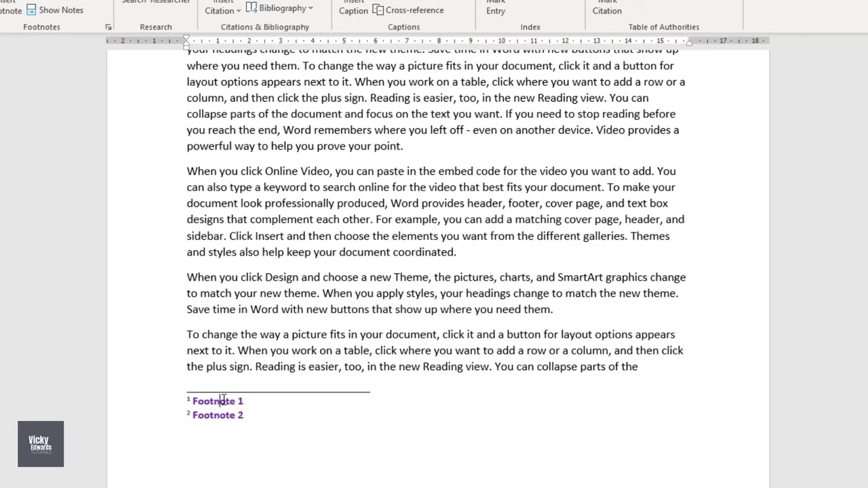
# Delete the footnote after 'other', renumbering Footnote 2 as footnote 1
pyautogui.rightClick(223, 401)
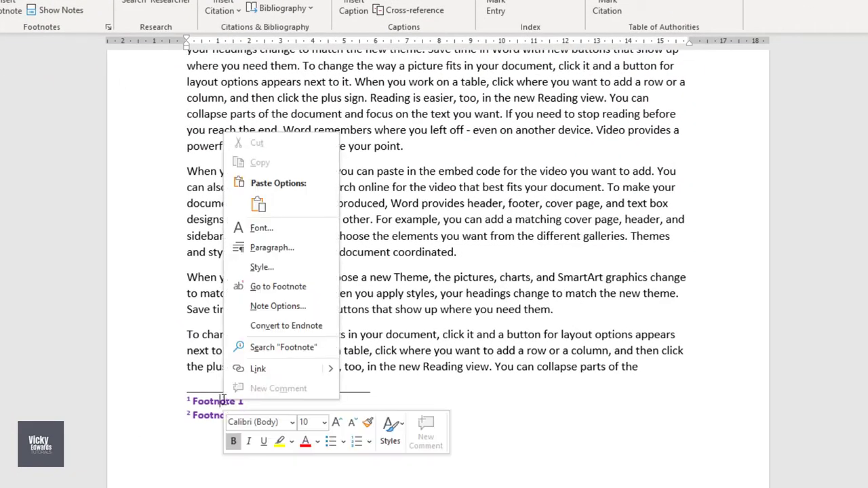
pyautogui.click(308, 287)
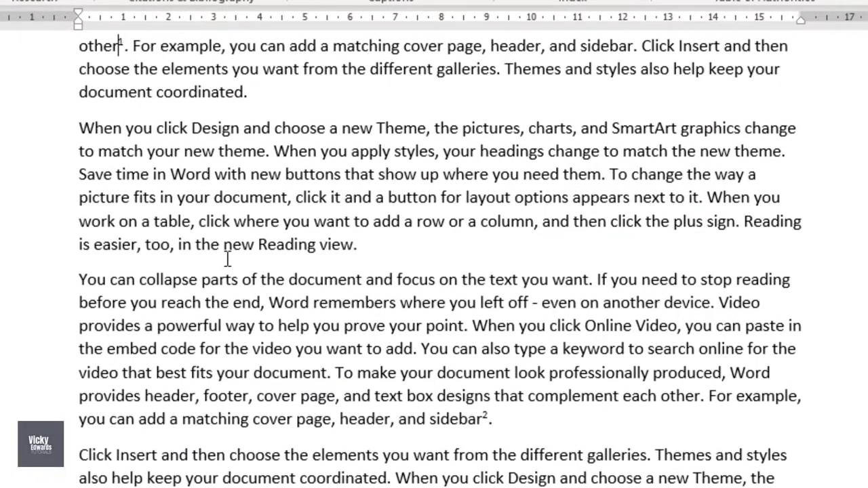
pyautogui.scroll(3, 227, 260)
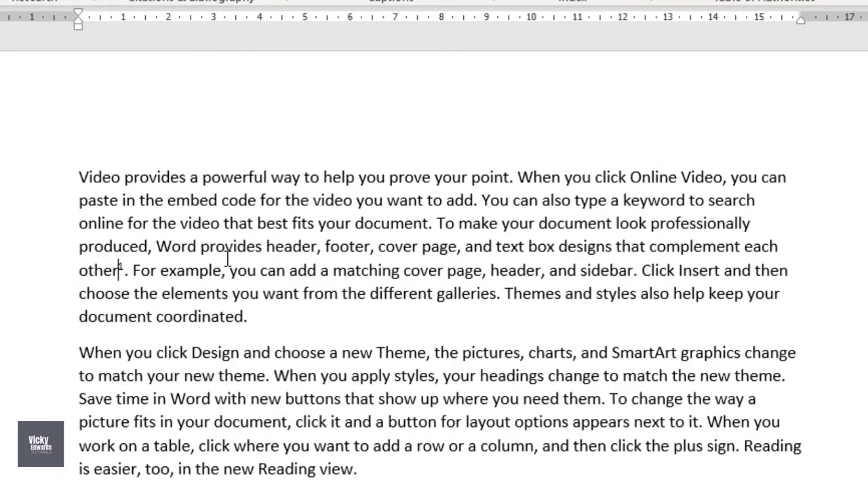
pyautogui.press('Delete')
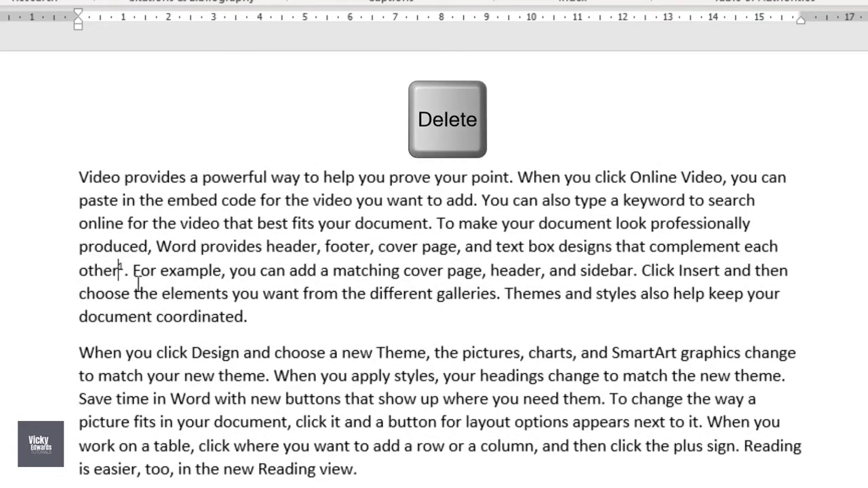
pyautogui.press('Delete')
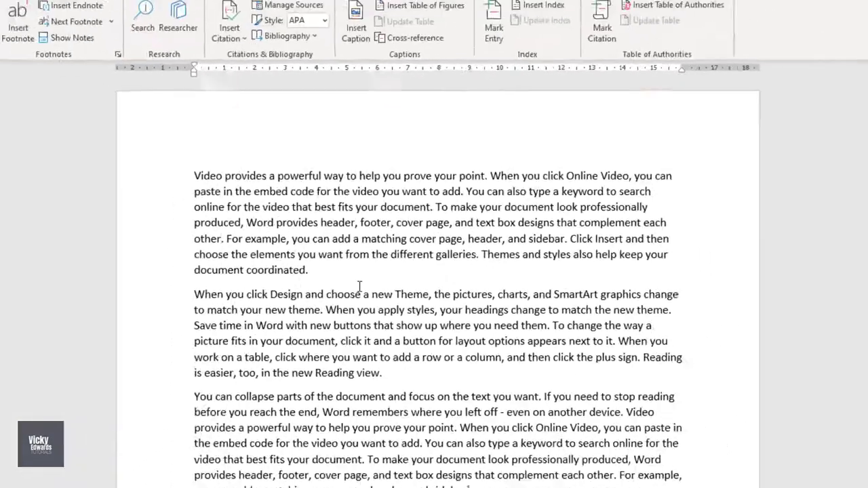
pyautogui.scroll(-10, 141, 281)
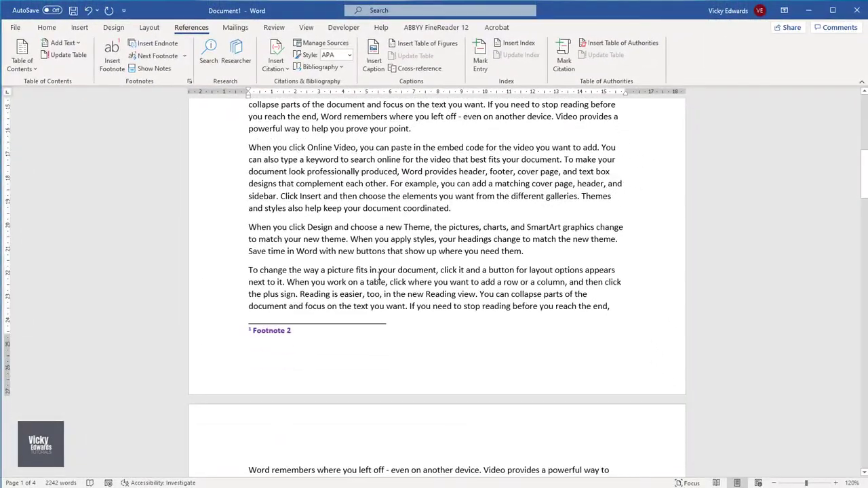
pyautogui.scroll(10, 407, 279)
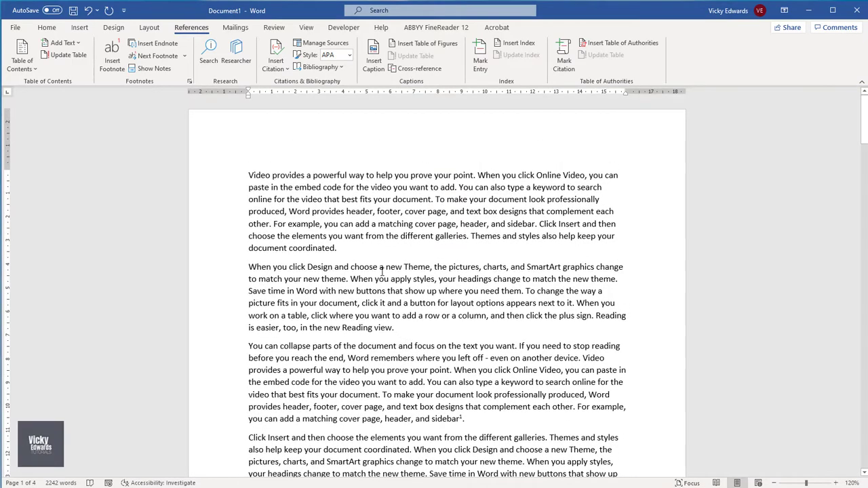
# Replace all Footnote Mark special characters with nothing, making two replacements
pyautogui.hotkey('ctrl', 'h')
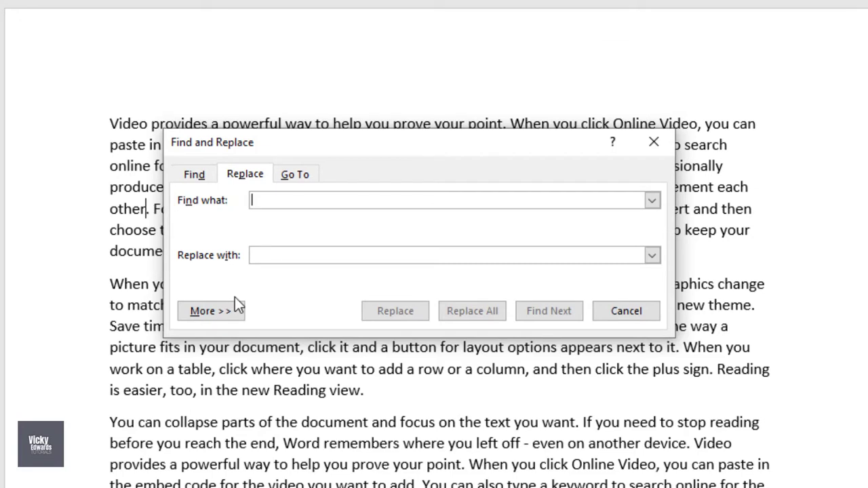
pyautogui.click(227, 306)
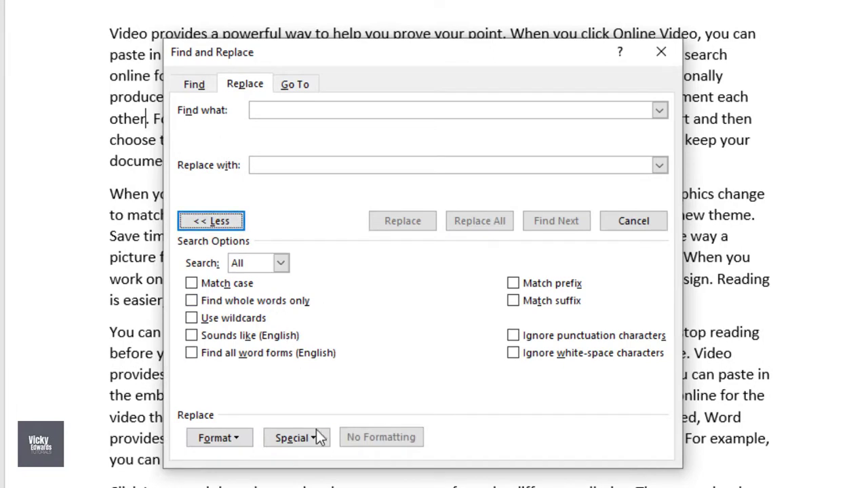
pyautogui.click(319, 438)
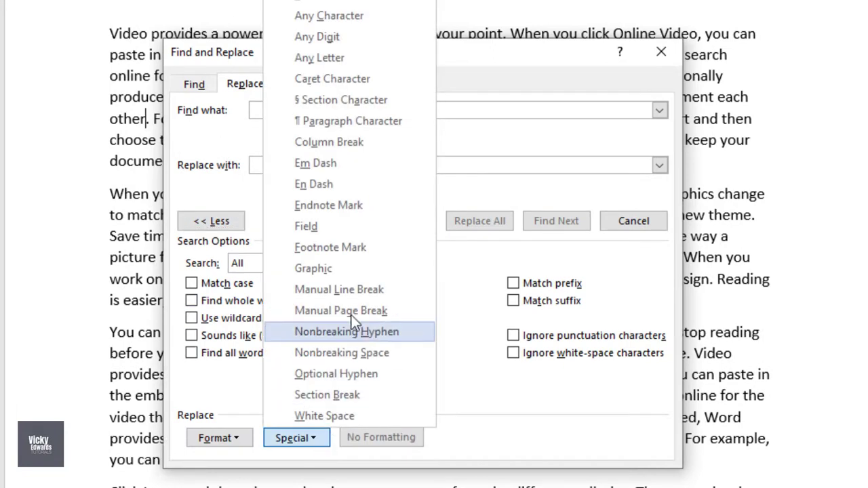
pyautogui.click(394, 251)
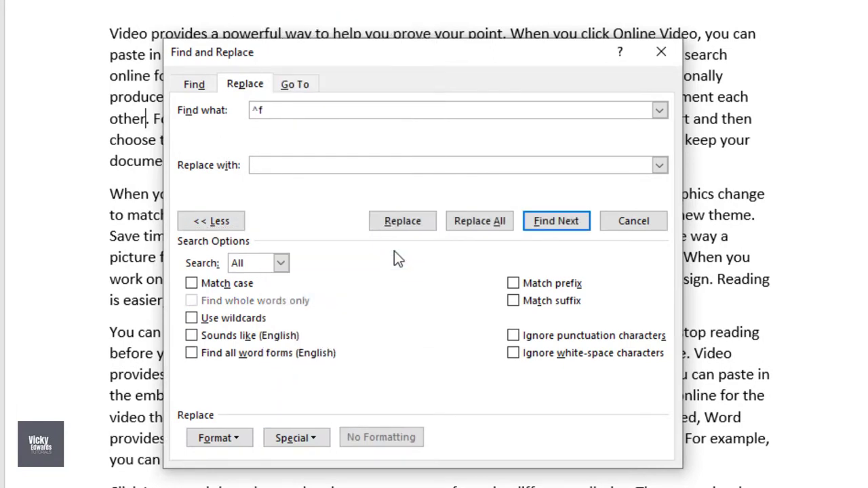
pyautogui.click(502, 168)
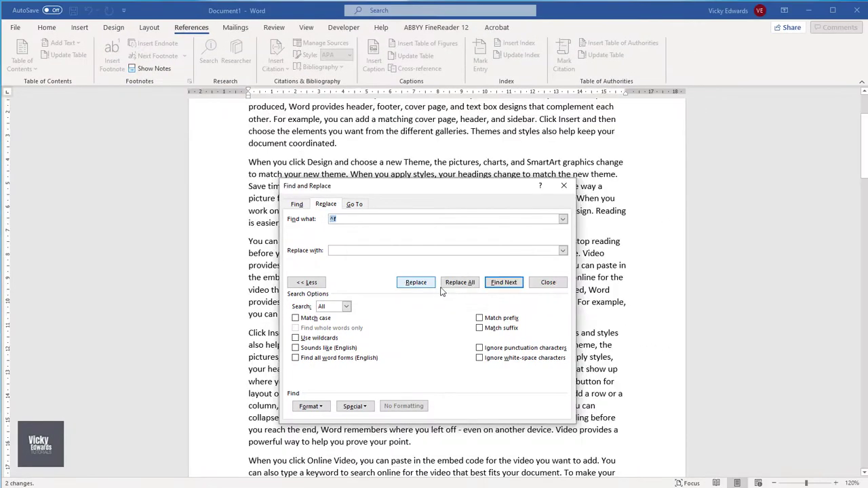
pyautogui.click(546, 283)
pyautogui.scroll(-15, 545, 310)
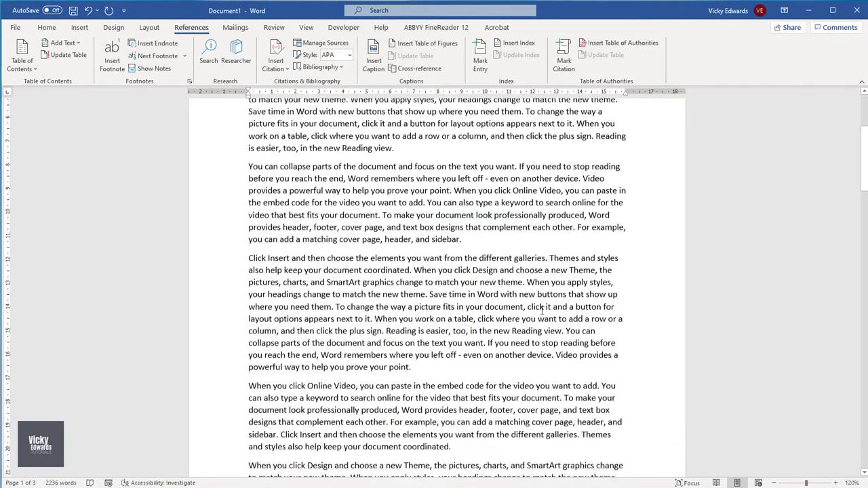
pyautogui.scroll(-15, 538, 313)
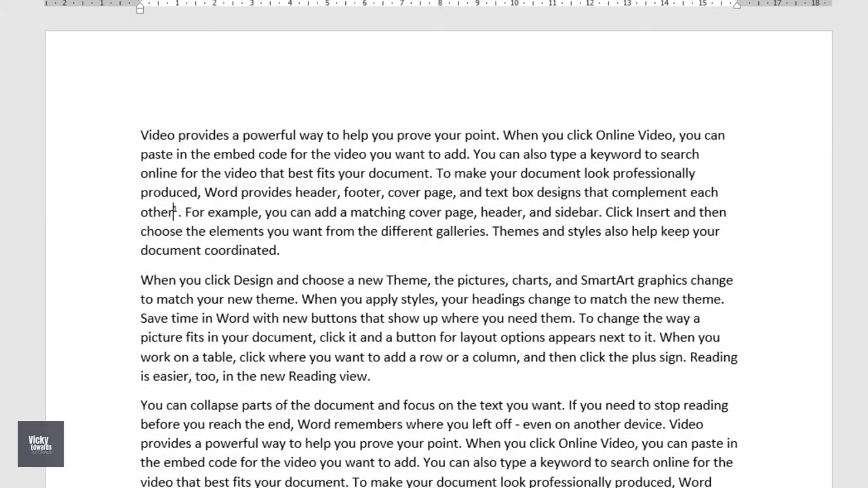
# Remove the mark after 'other' and add A, B, C endnote 'This is an endnote'
pyautogui.press('Delete')
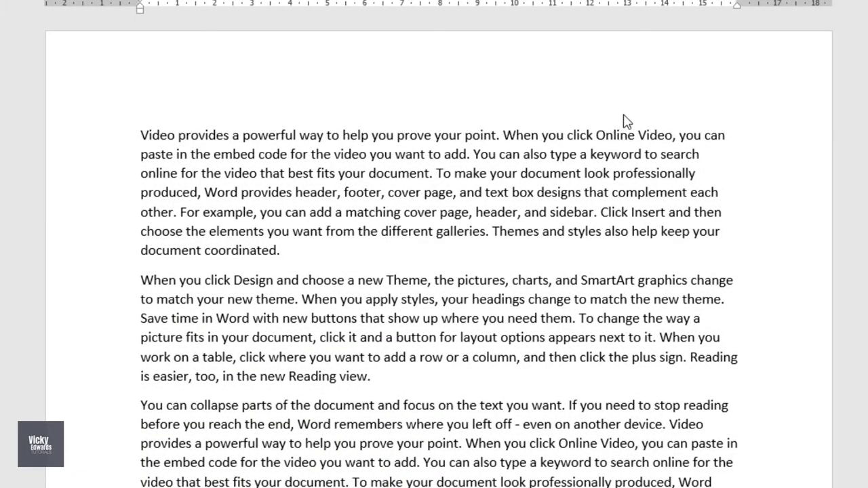
pyautogui.click(306, 251)
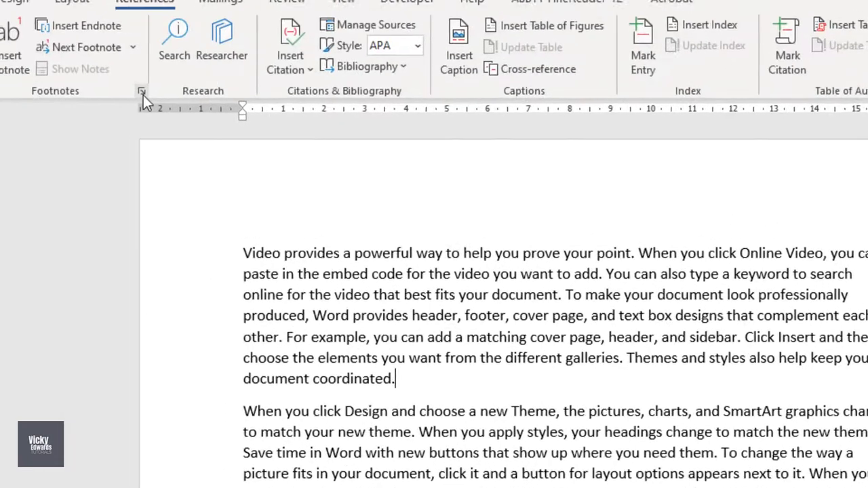
pyautogui.click(141, 92)
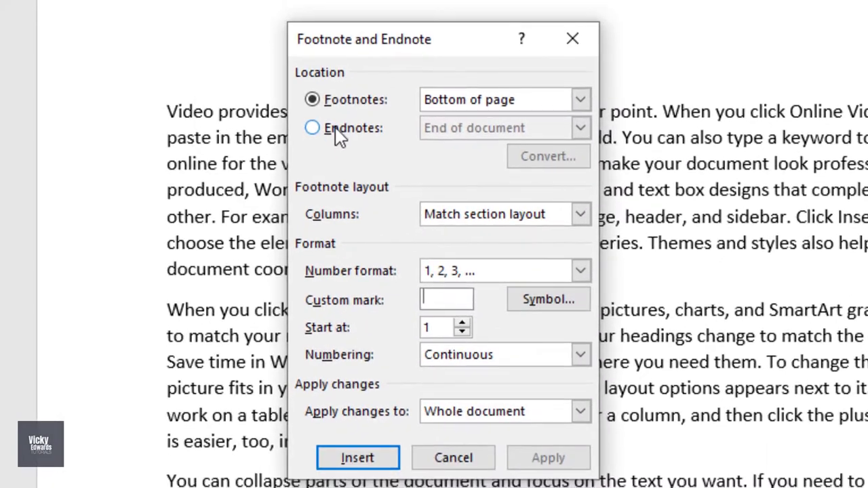
pyautogui.click(350, 163)
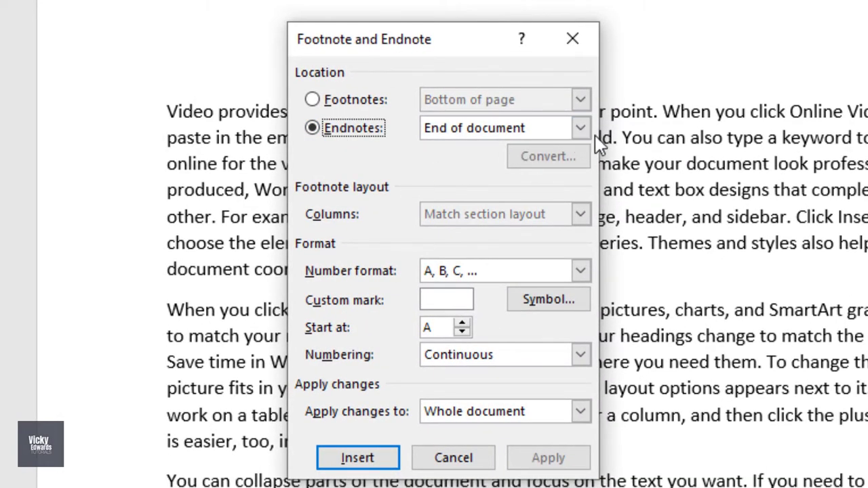
pyautogui.click(582, 271)
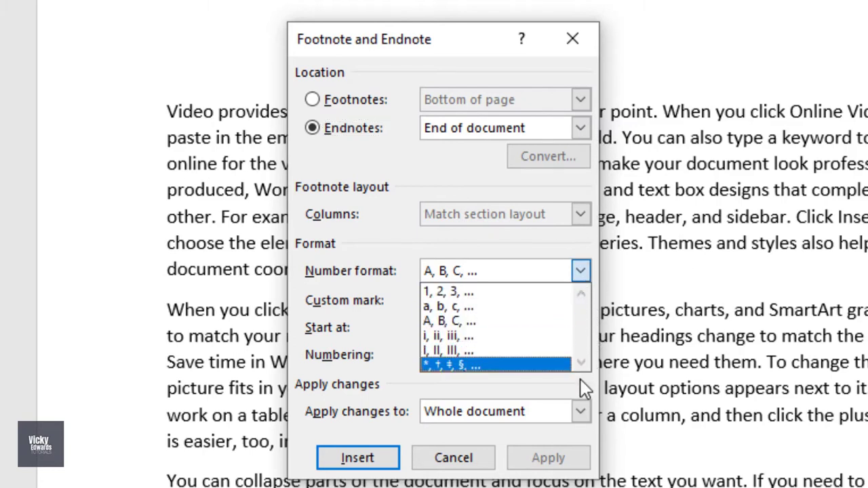
pyautogui.click(567, 323)
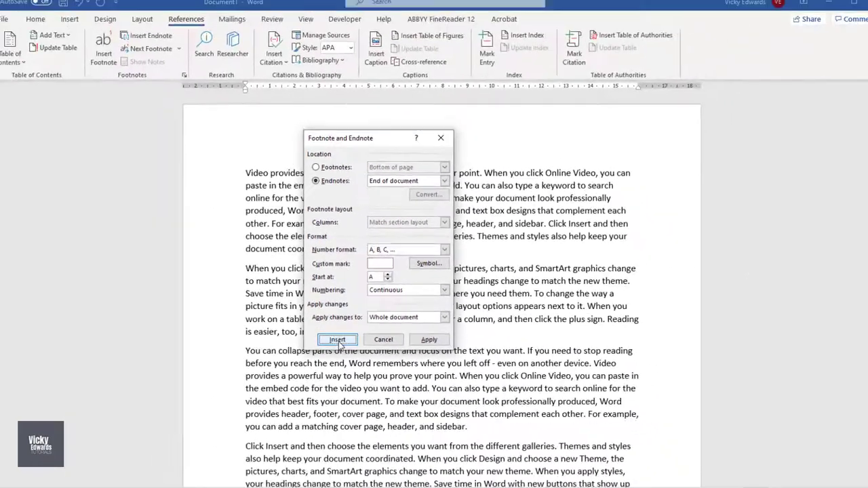
pyautogui.click(359, 465)
pyautogui.write('This is an endnote')
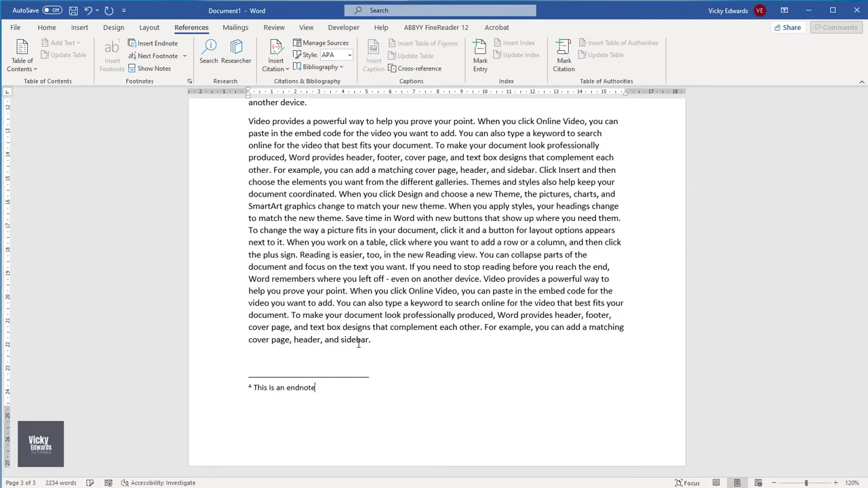
# Add endnote B 'Another endnote' after 'another device.'
pyautogui.scroll(5, 480, 217)
pyautogui.click(312, 270)
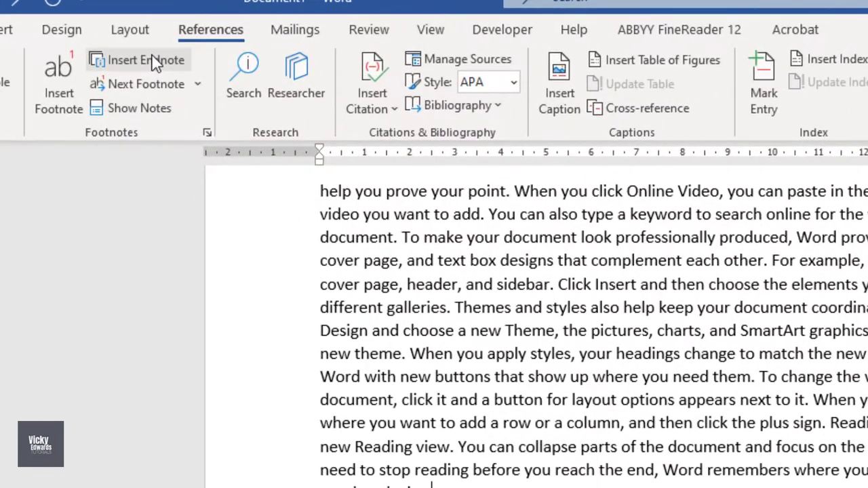
pyautogui.click(160, 43)
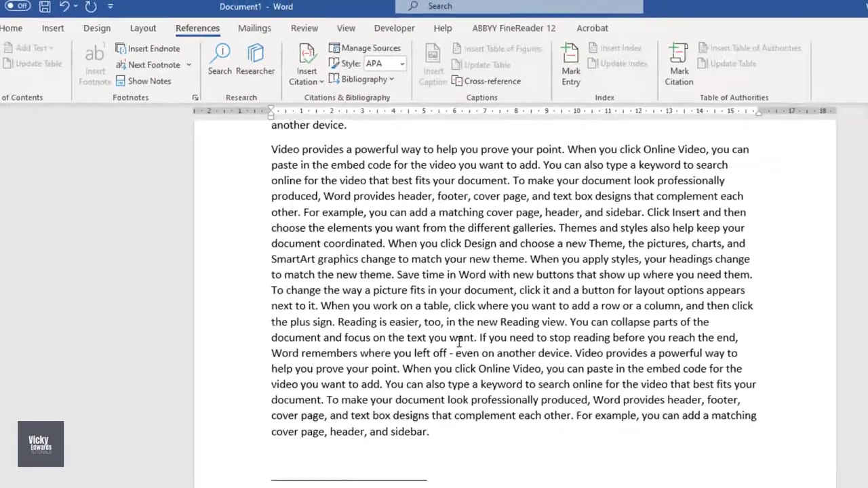
pyautogui.write('Another endnote')
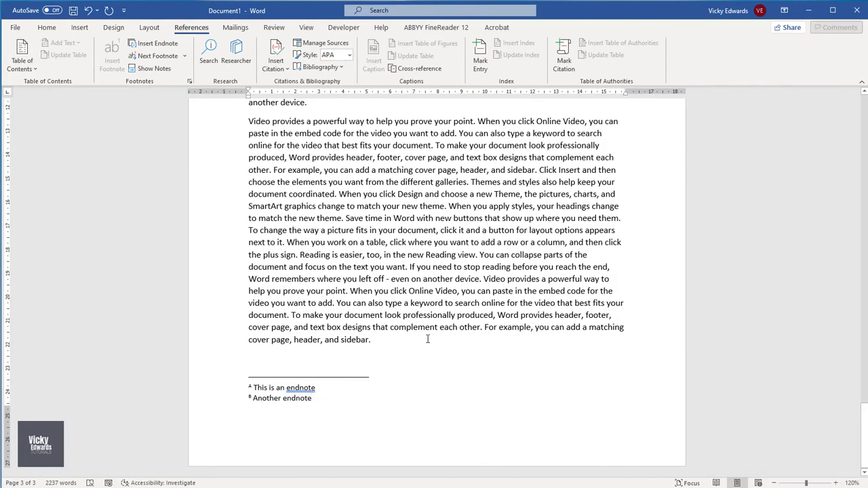
pyautogui.scroll(15, 427, 339)
# Convert all endnotes to footnotes
pyautogui.click(189, 80)
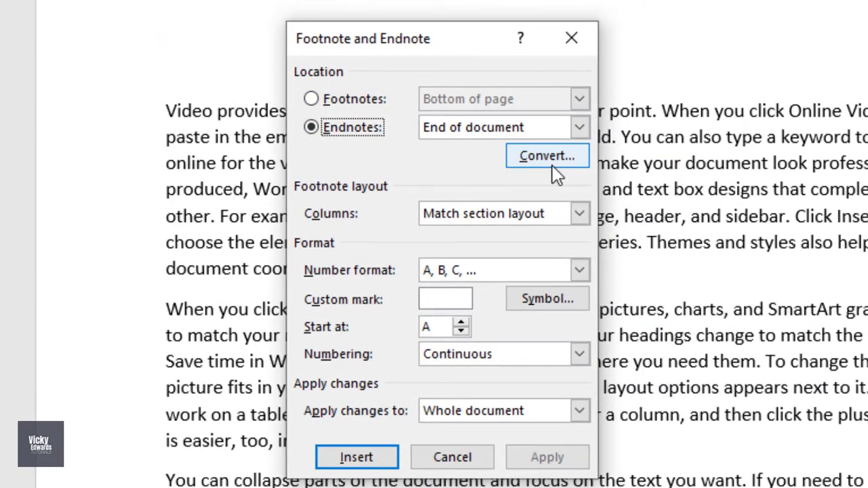
pyautogui.click(546, 157)
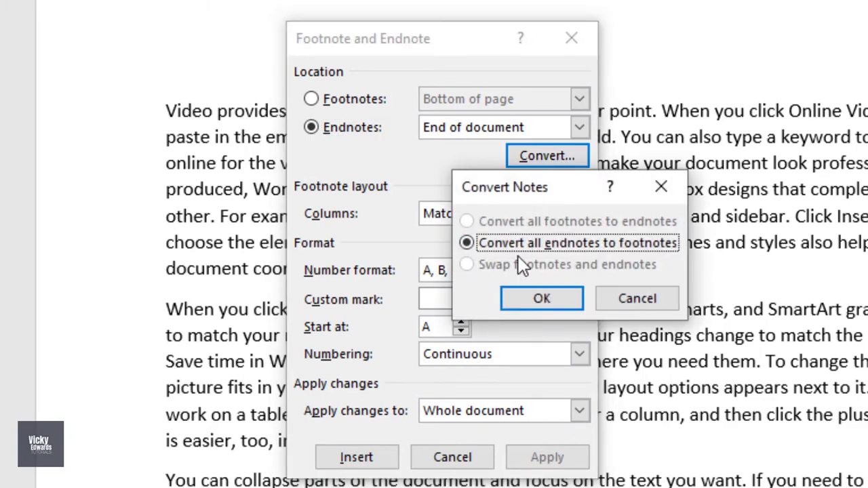
pyautogui.click(546, 300)
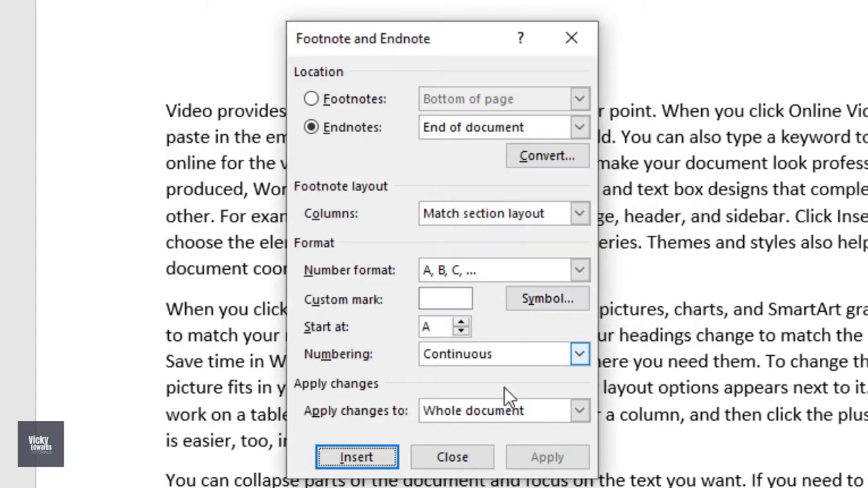
pyautogui.click(452, 457)
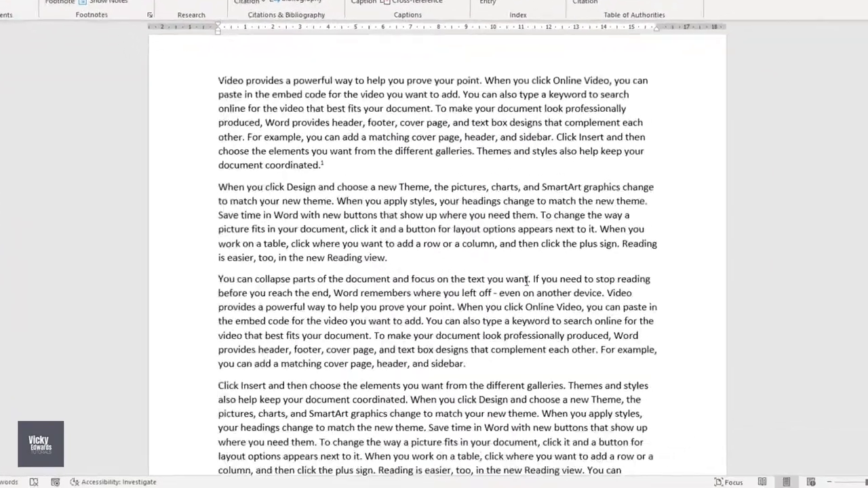
pyautogui.scroll(-8, 514, 312)
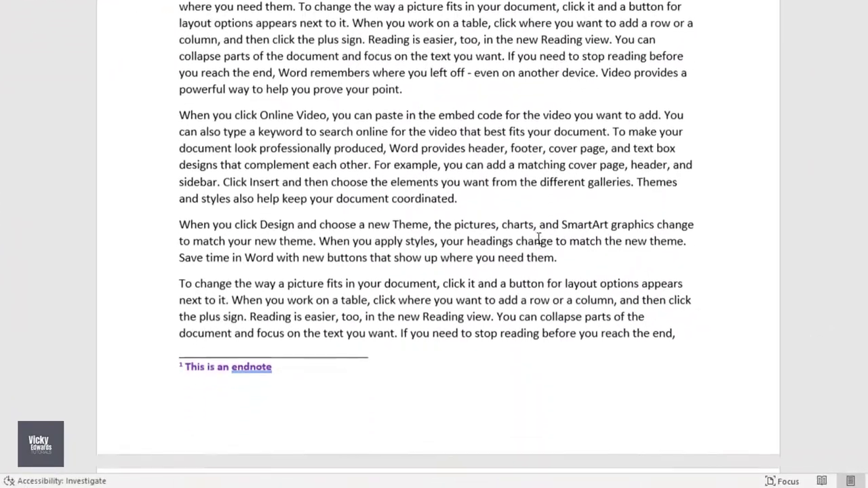
pyautogui.scroll(-3, 539, 239)
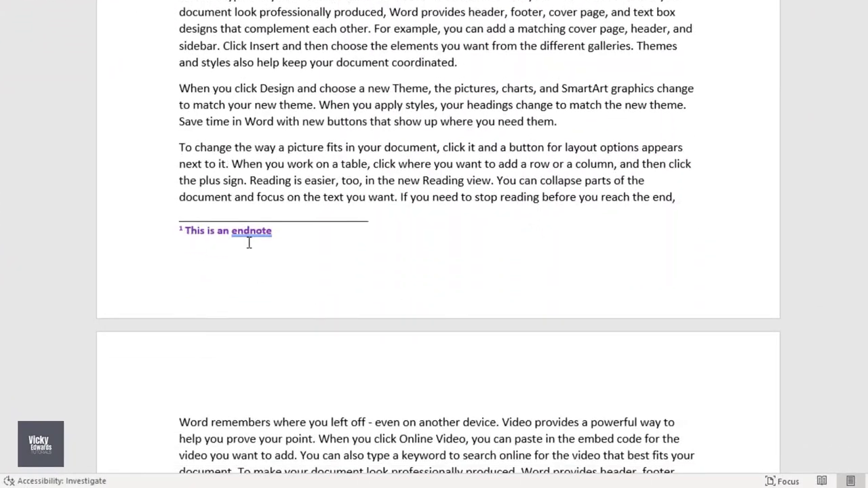
pyautogui.scroll(-15, 440, 312)
pyautogui.scroll(-1, 440, 310)
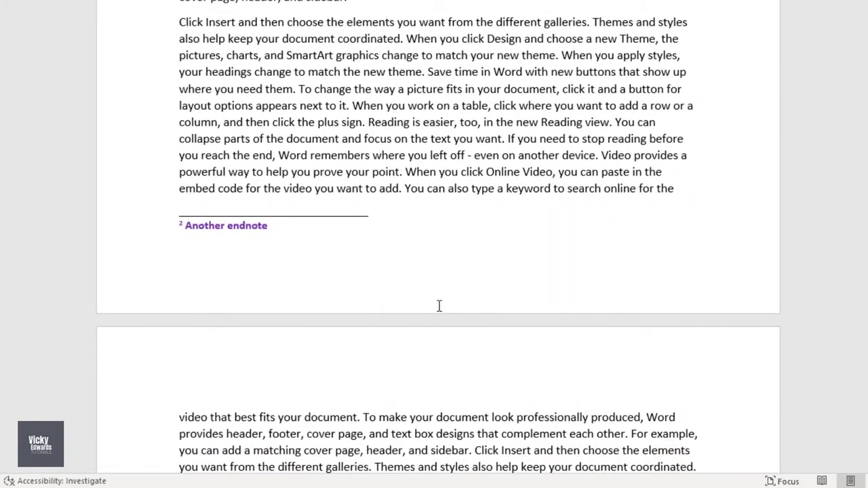